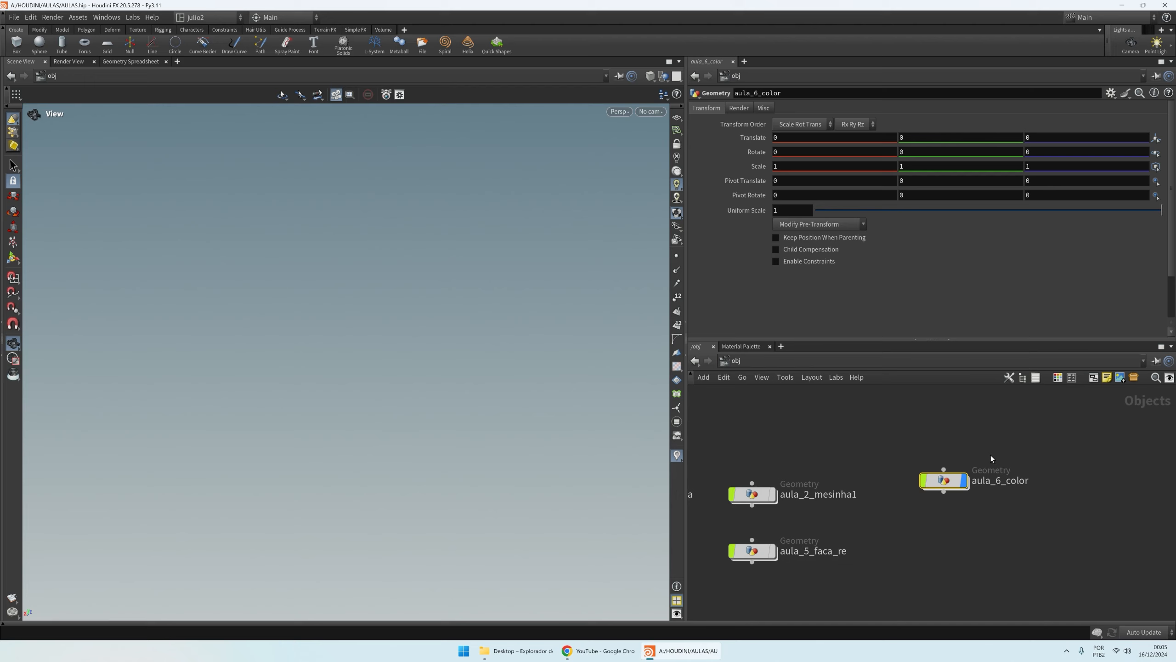
Step: Open the aula_6_color geometry network, add a Sphere node and frame the sphere in the viewport
double_click(944, 481)
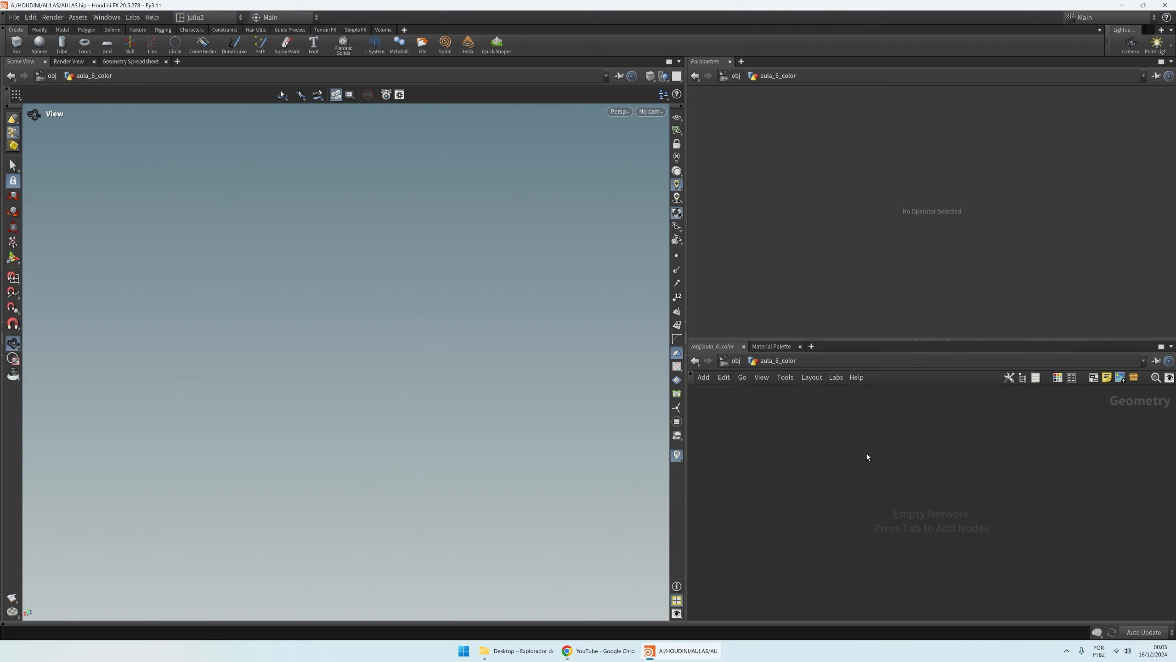
key("Tab")
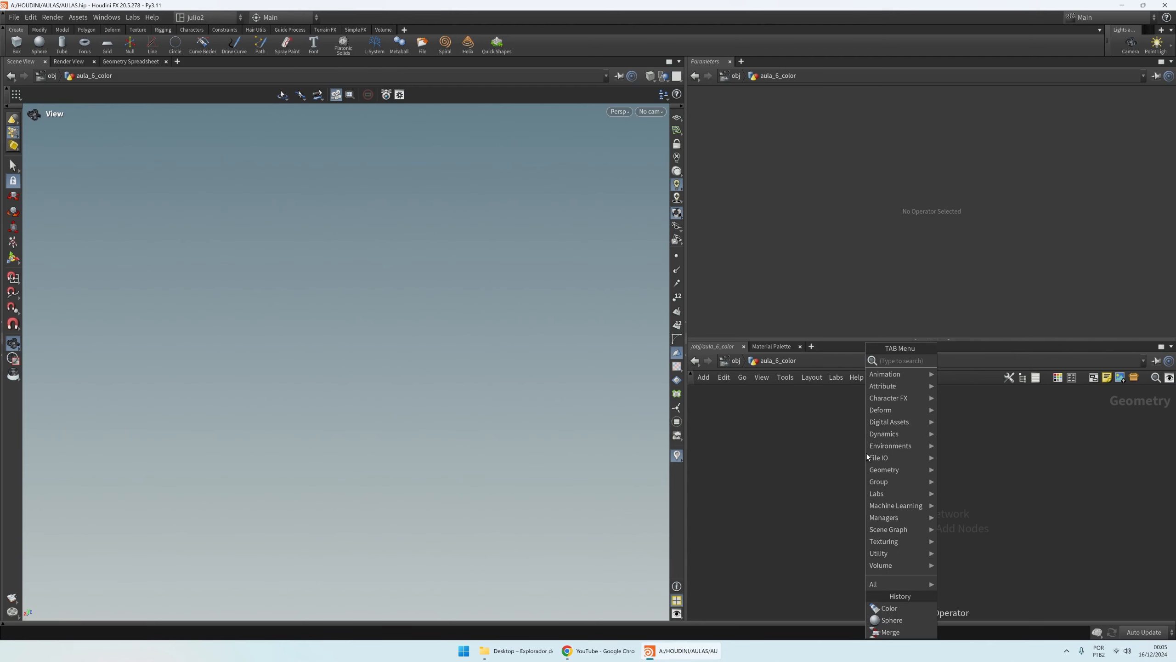
type("sphere")
key("Return")
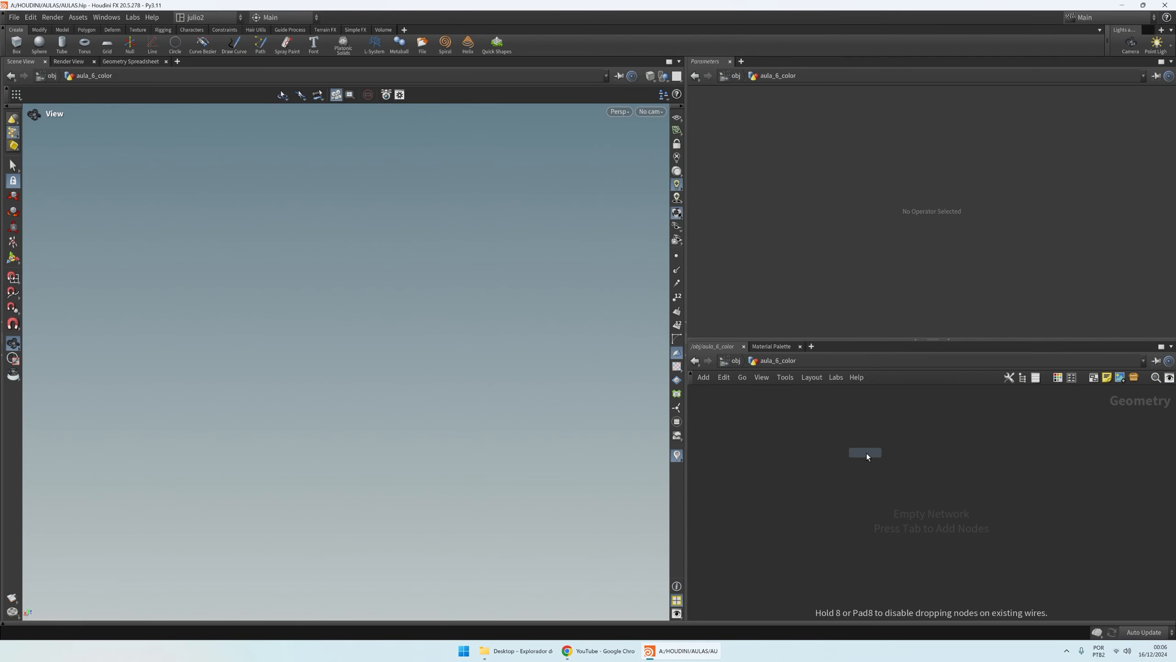
left_click(866, 453)
key("g")
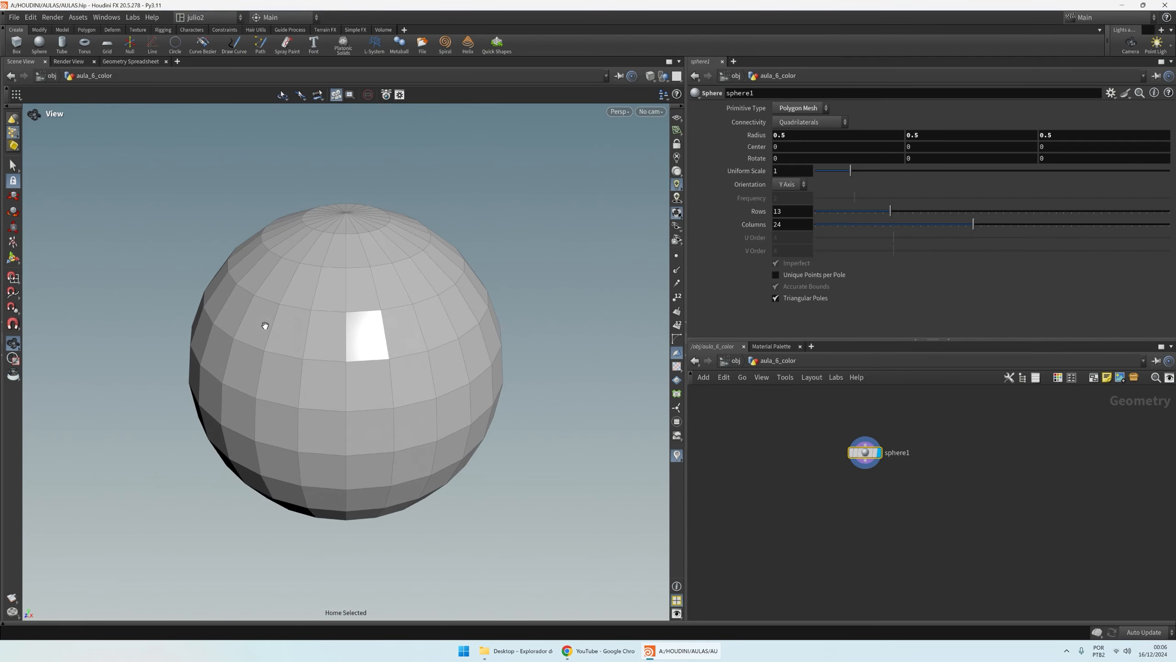
Step: Add a Color node wired below the sphere node, set its display flag and place it slightly aside
key("Tab")
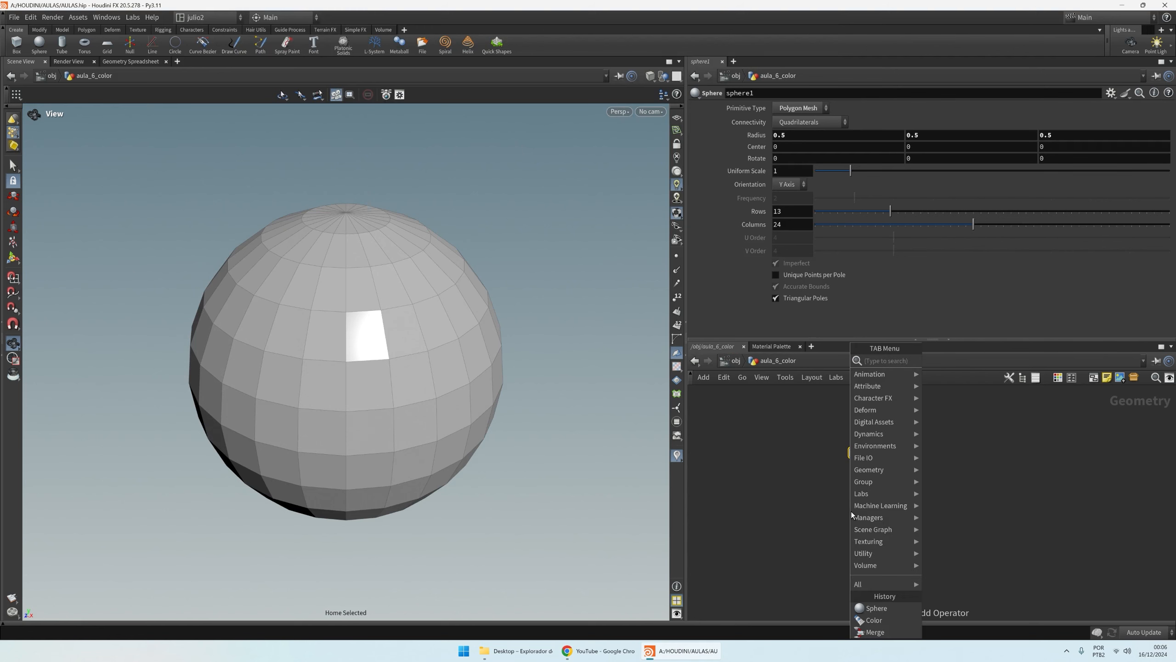
type("color")
key("Return")
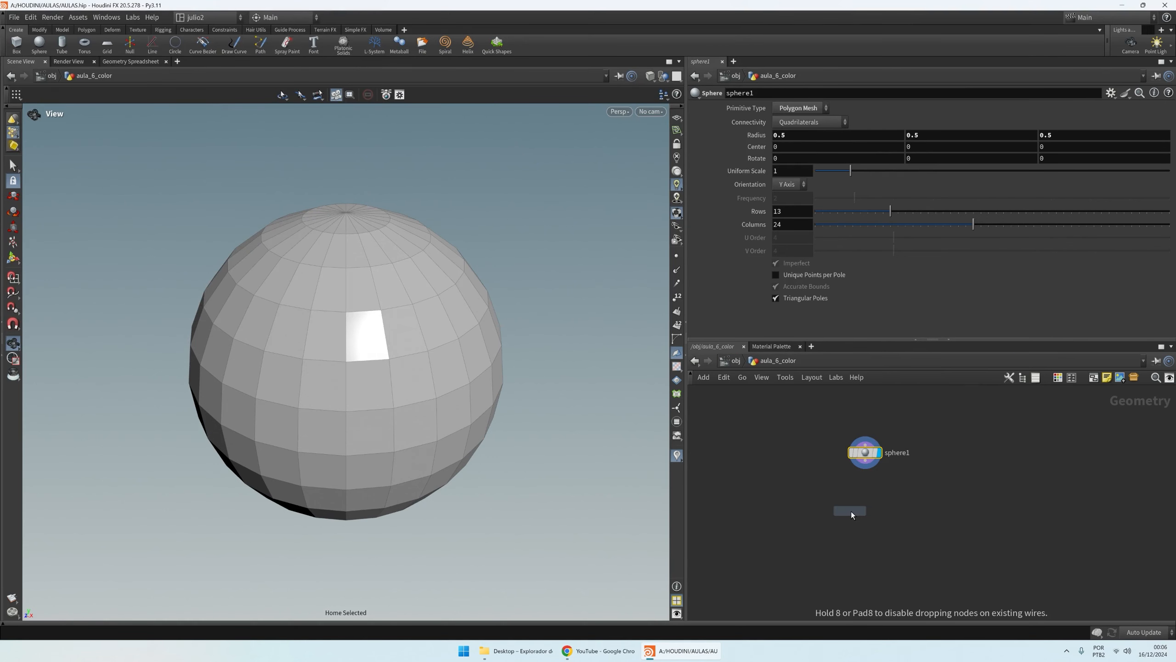
left_click(867, 463)
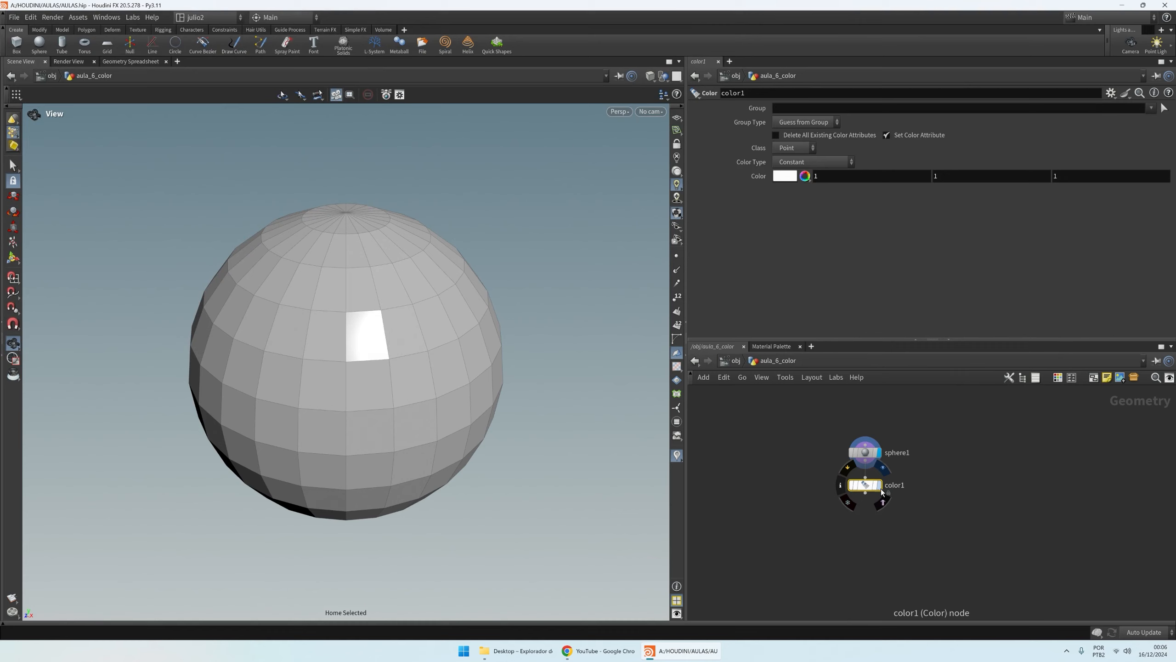
left_click(880, 489)
left_click_drag(868, 488, 849, 505)
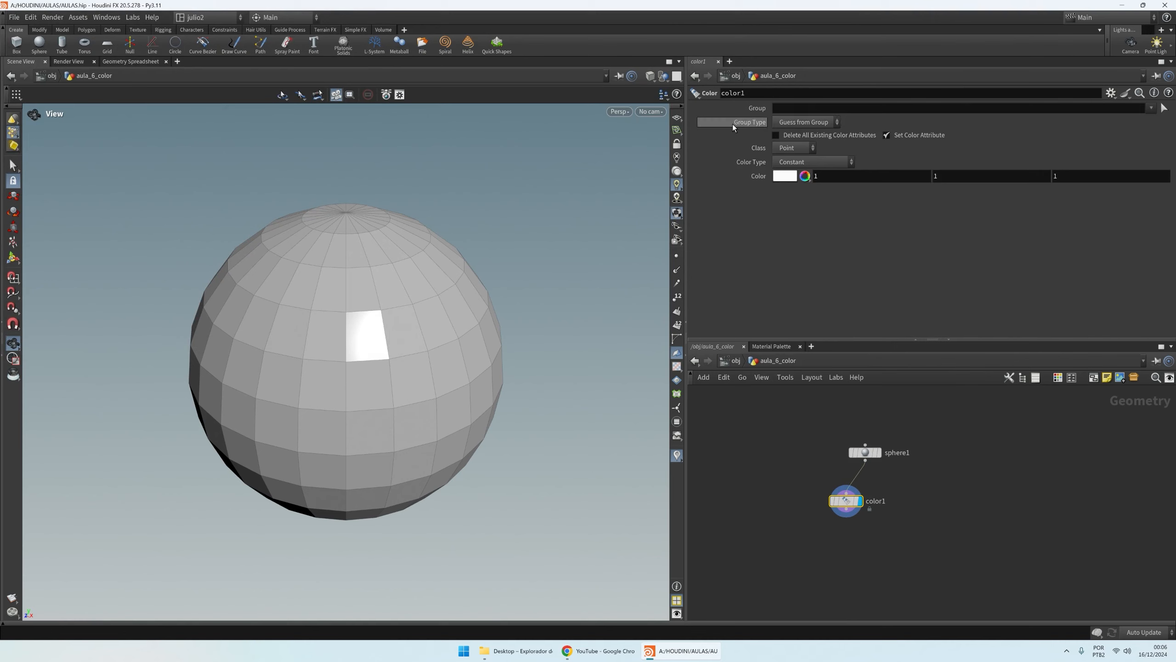
left_click(792, 148)
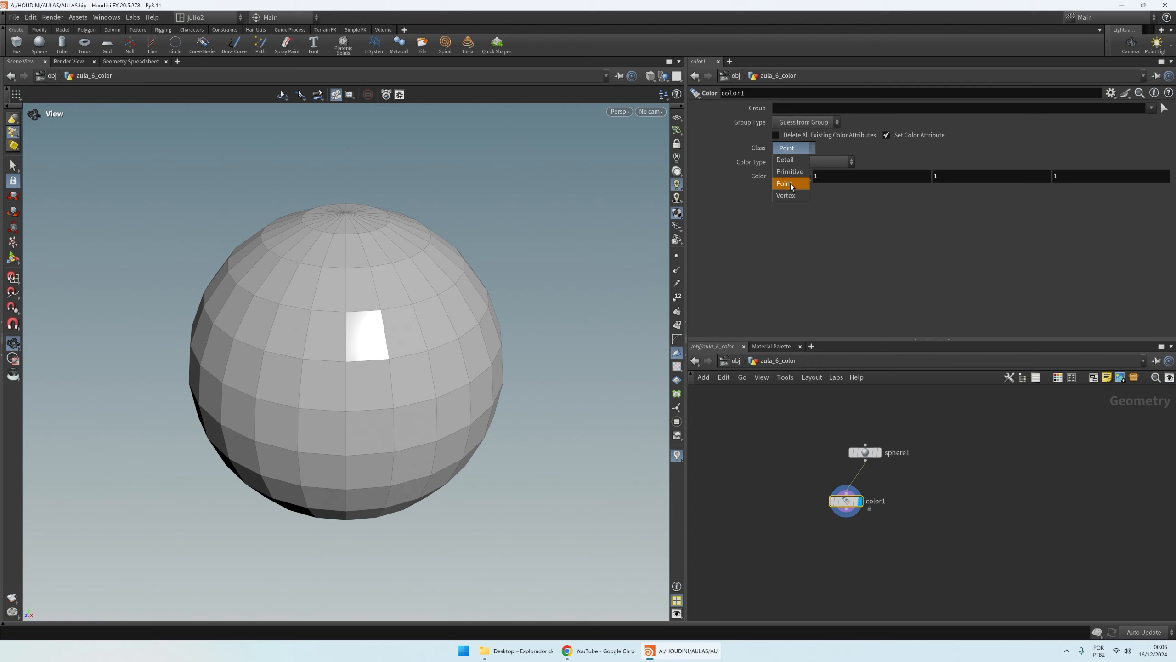
left_click(795, 146)
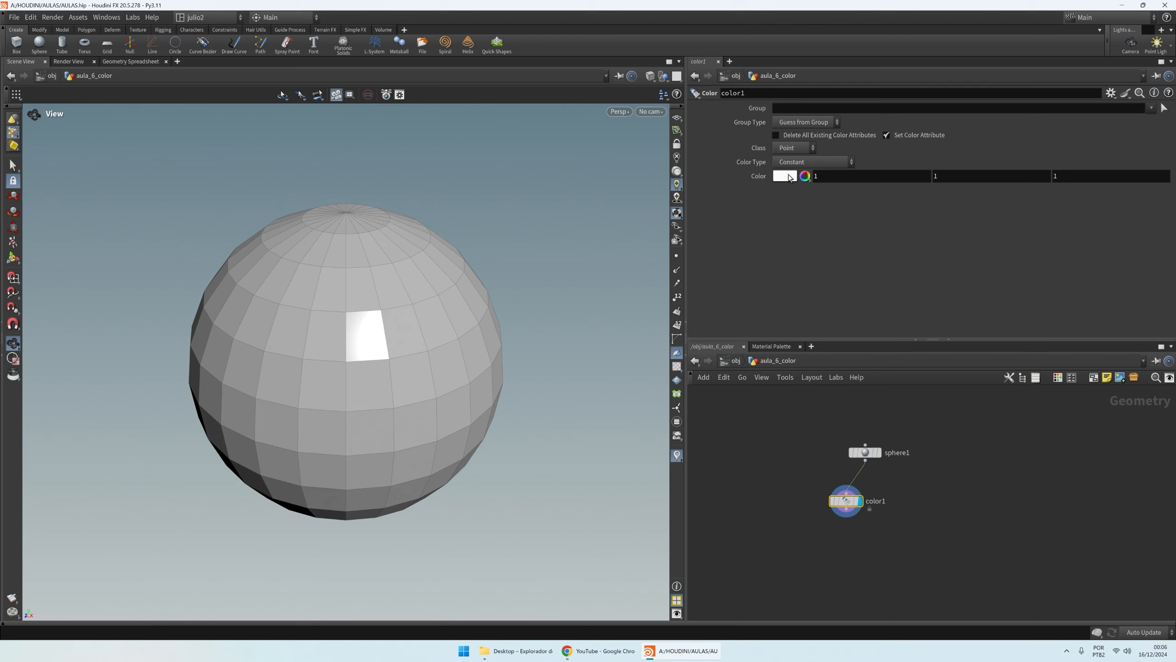
left_click_drag(390, 311, 413, 321)
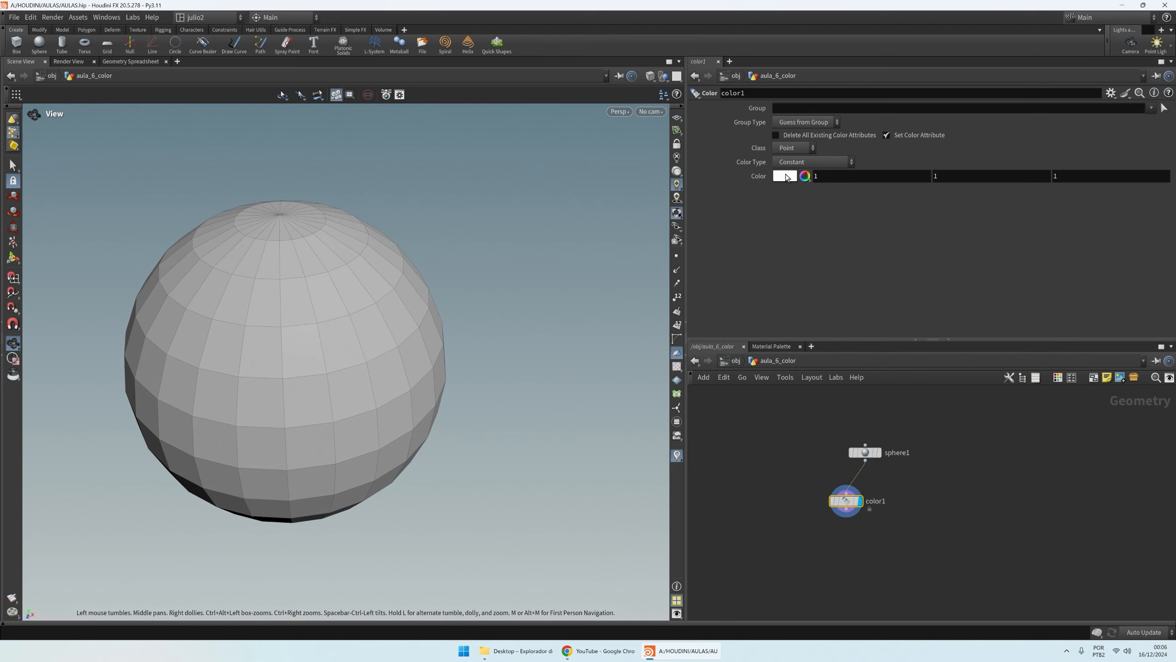
Step: Open the Color node's color editor, try a purple swatch and adjust the color to a green of 0.168, 0.608, 0.3
left_click(786, 176)
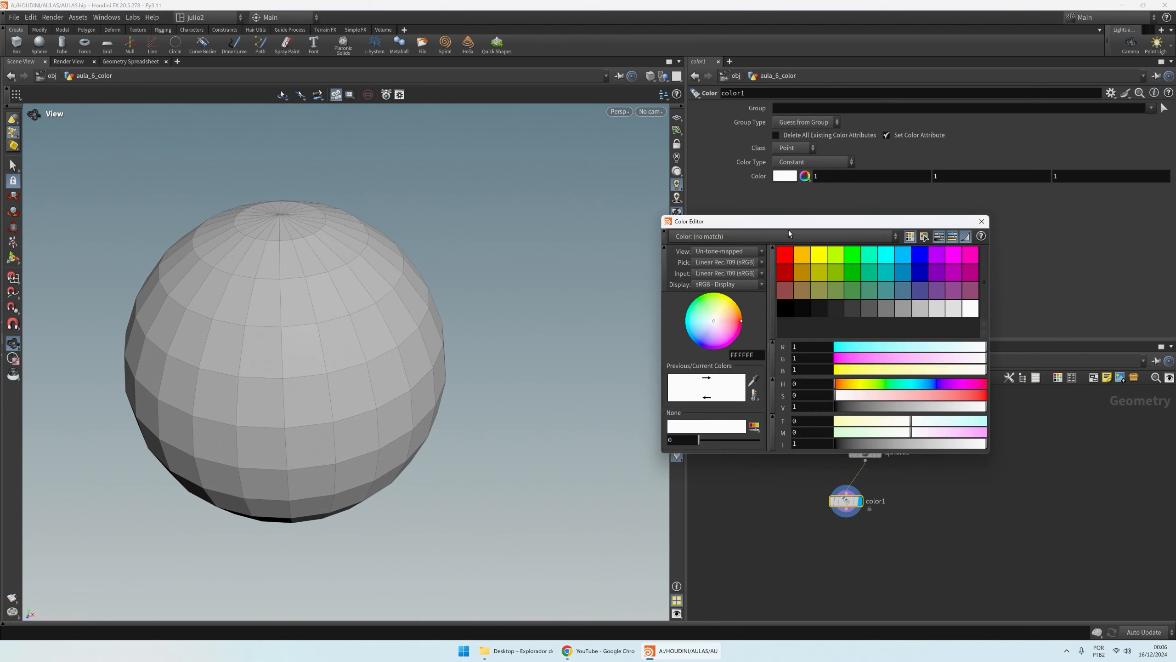
left_click_drag(799, 266, 941, 298)
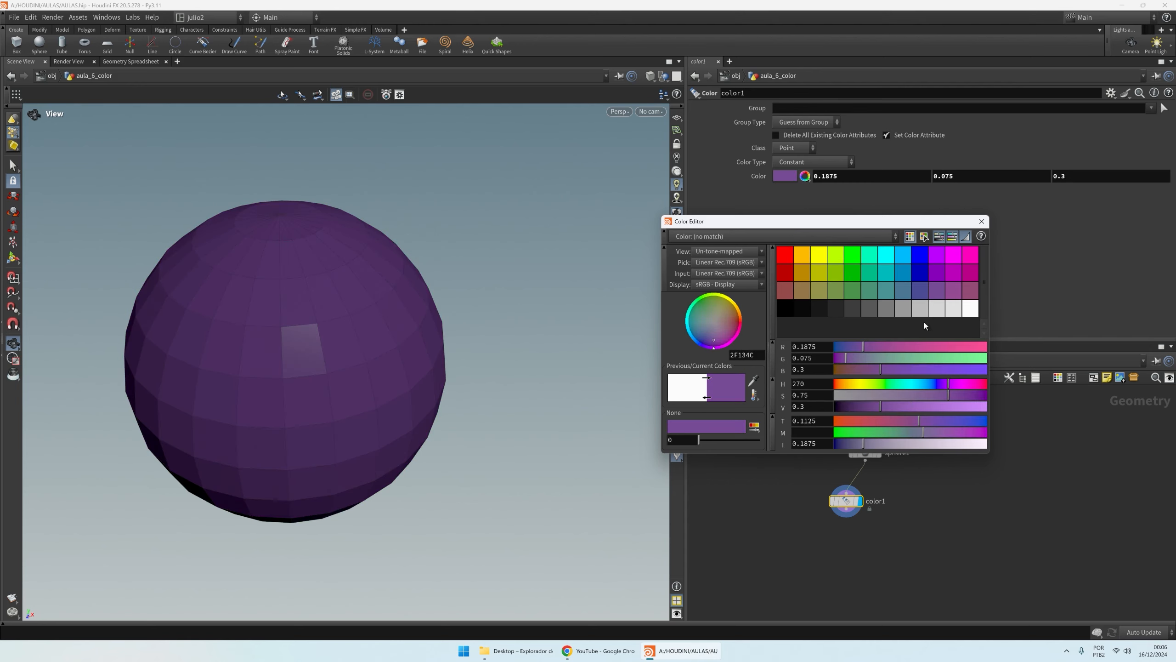
left_click_drag(896, 361, 906, 359)
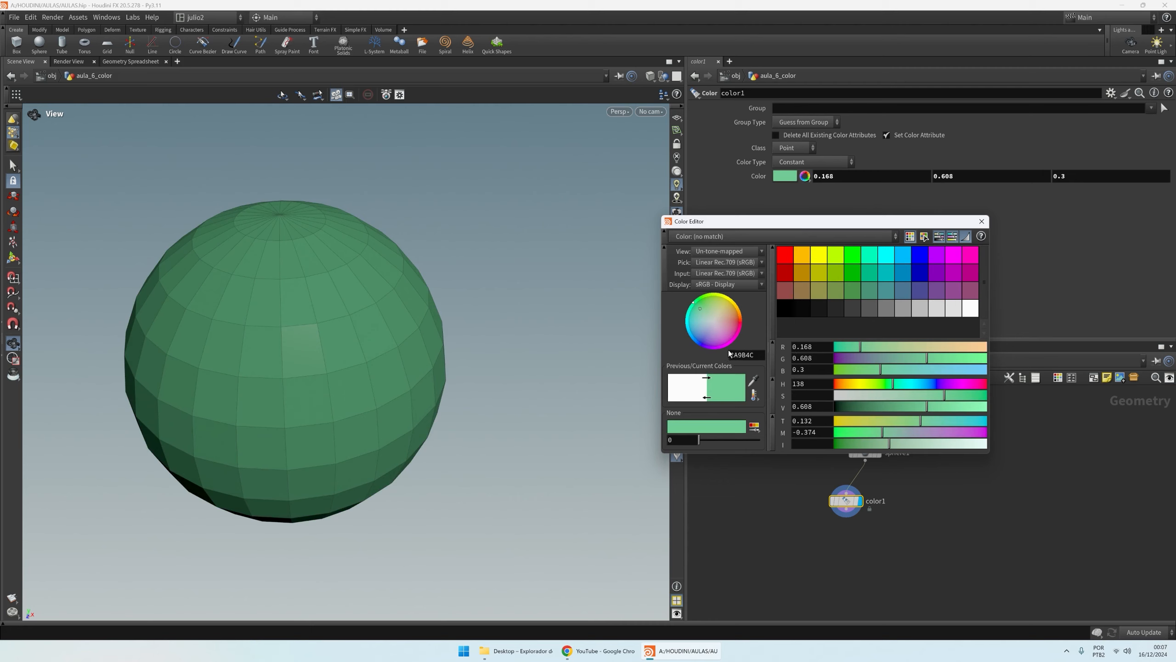
Step: Try the hex color FF0055 on the sphere
left_click_drag(758, 355, 713, 351)
type("ff0055")
key("Return")
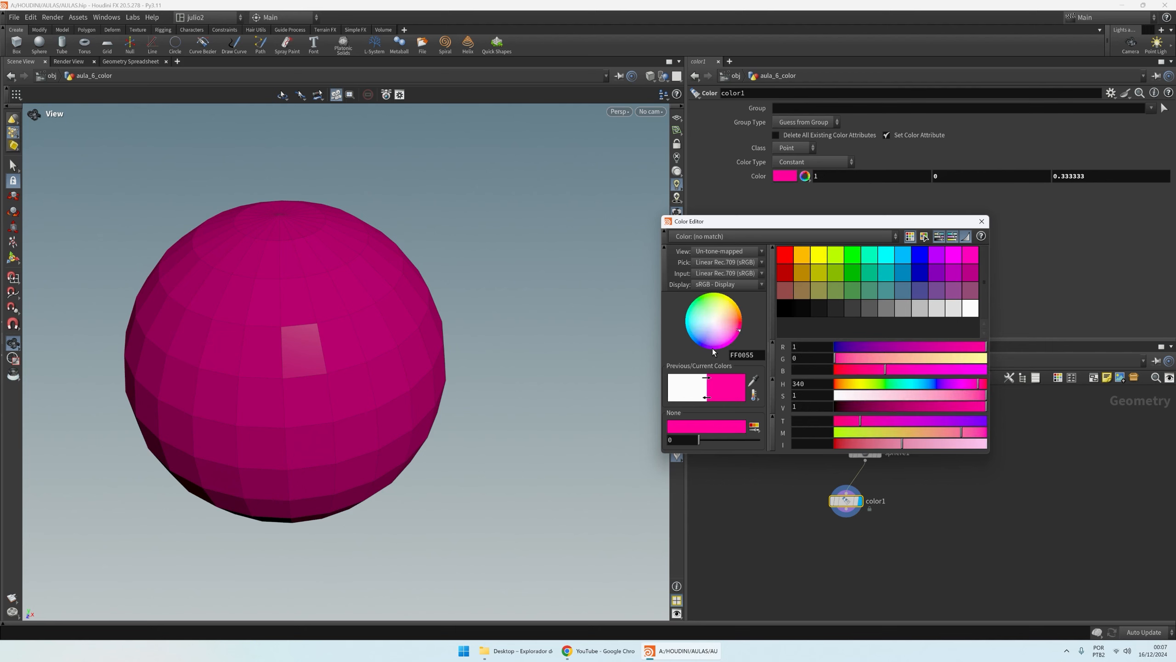
Step: Change the last two digits of the sphere's hex color to make it FF0033
left_click(756, 356)
key("BackSpace")
key("BackSpace")
type("33")
key("Return")
Step: Set the sphere's color to hex 448866 and close the color editor
left_click_drag(756, 355, 708, 349)
type("448866")
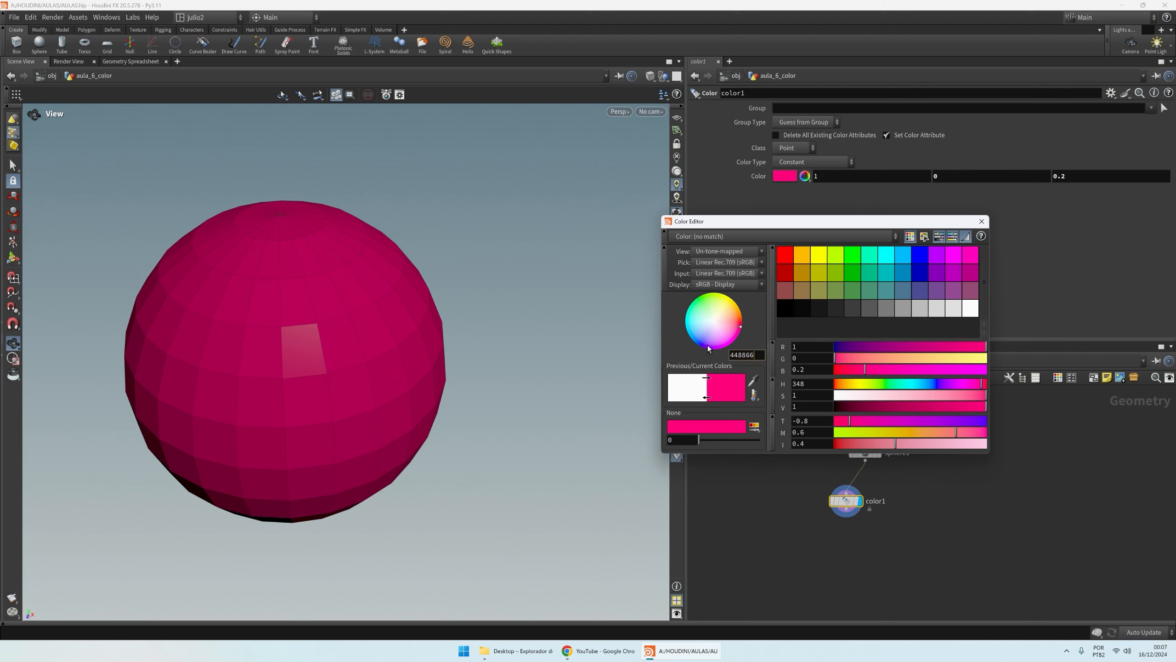
key("Return")
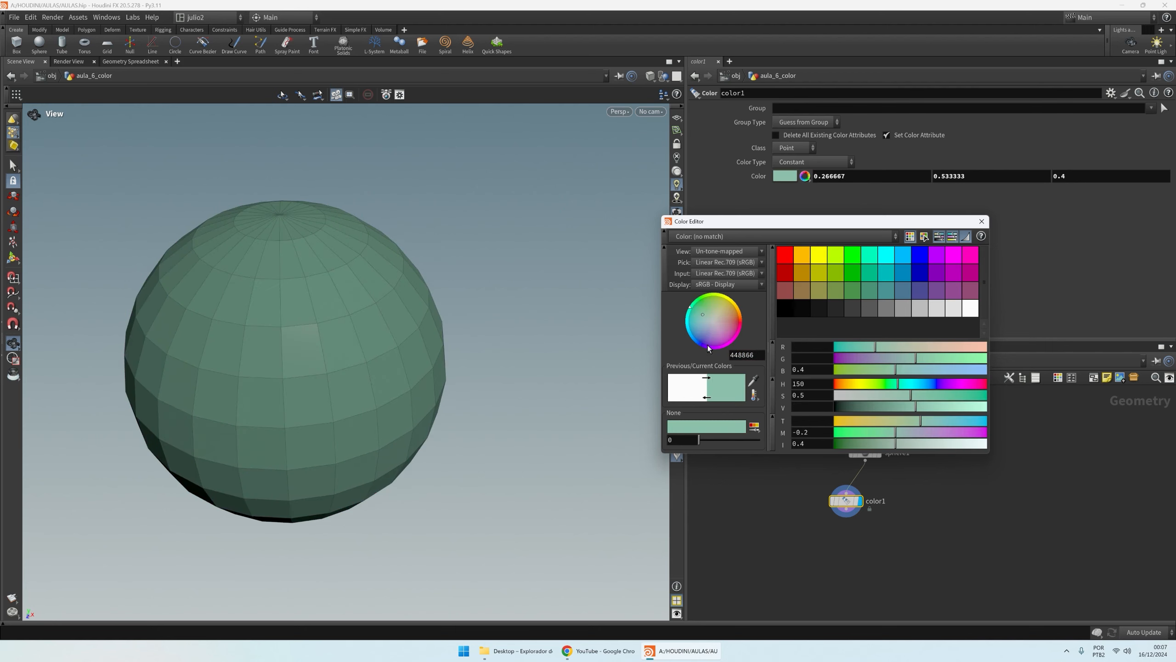
left_click(982, 222)
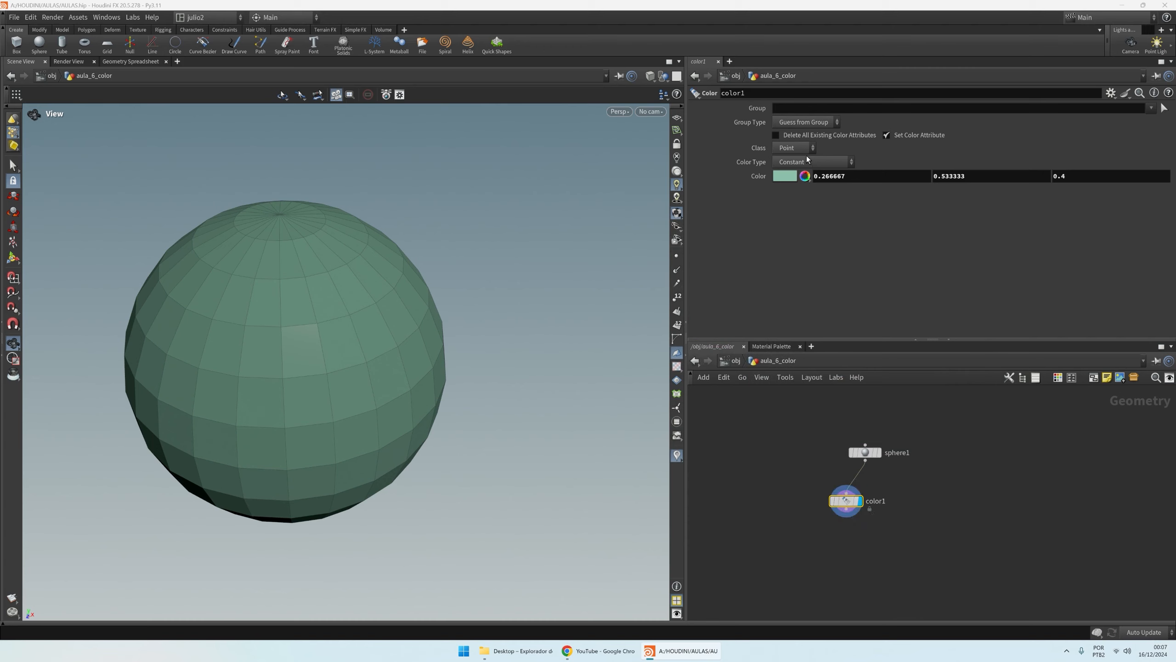
Step: Try the Primitive and Vertex classes on the Color node and inspect the sphere from another angle
left_click_drag(358, 365, 371, 319)
left_click(782, 148)
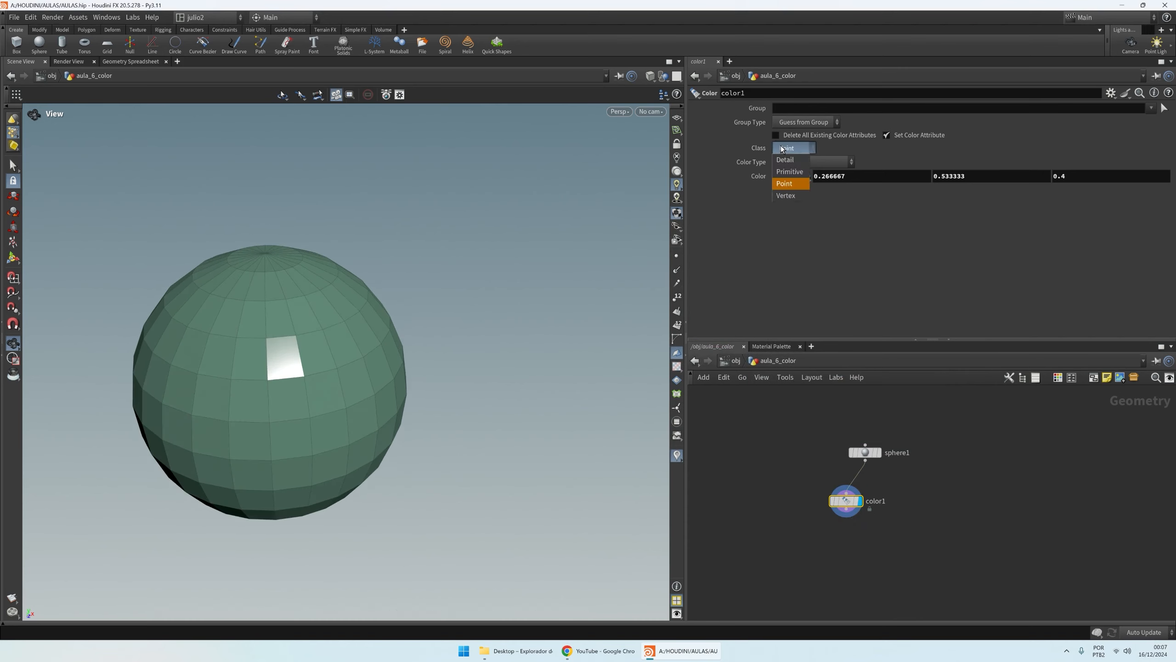
left_click(786, 172)
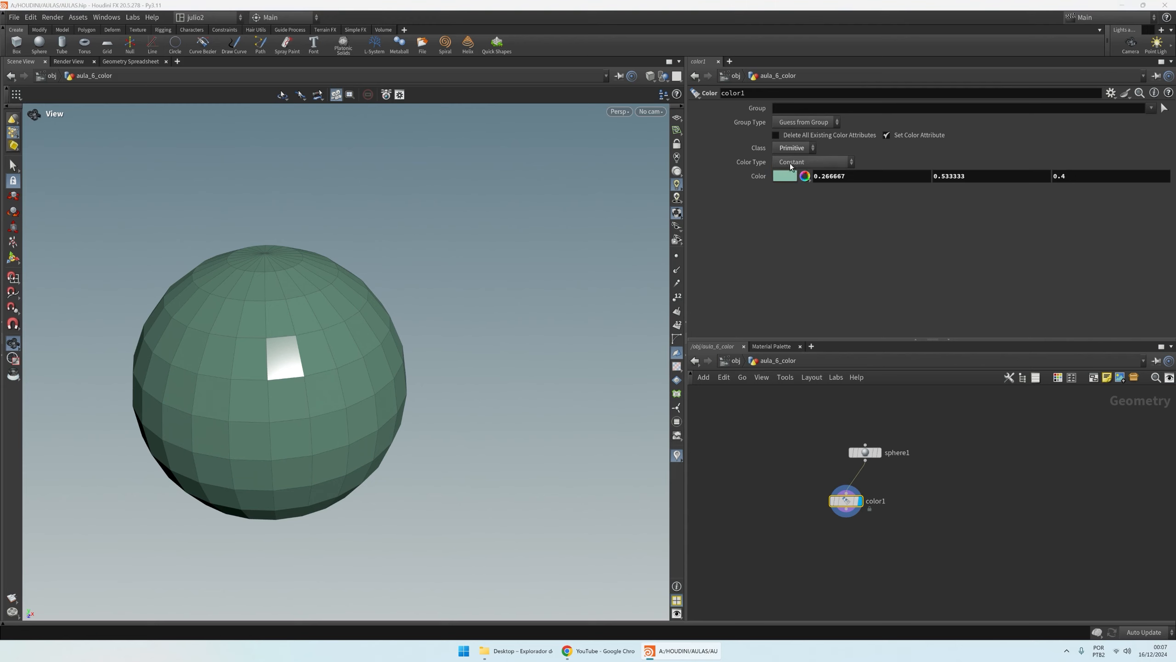
left_click(792, 148)
left_click(783, 191)
left_click_drag(329, 353, 448, 332)
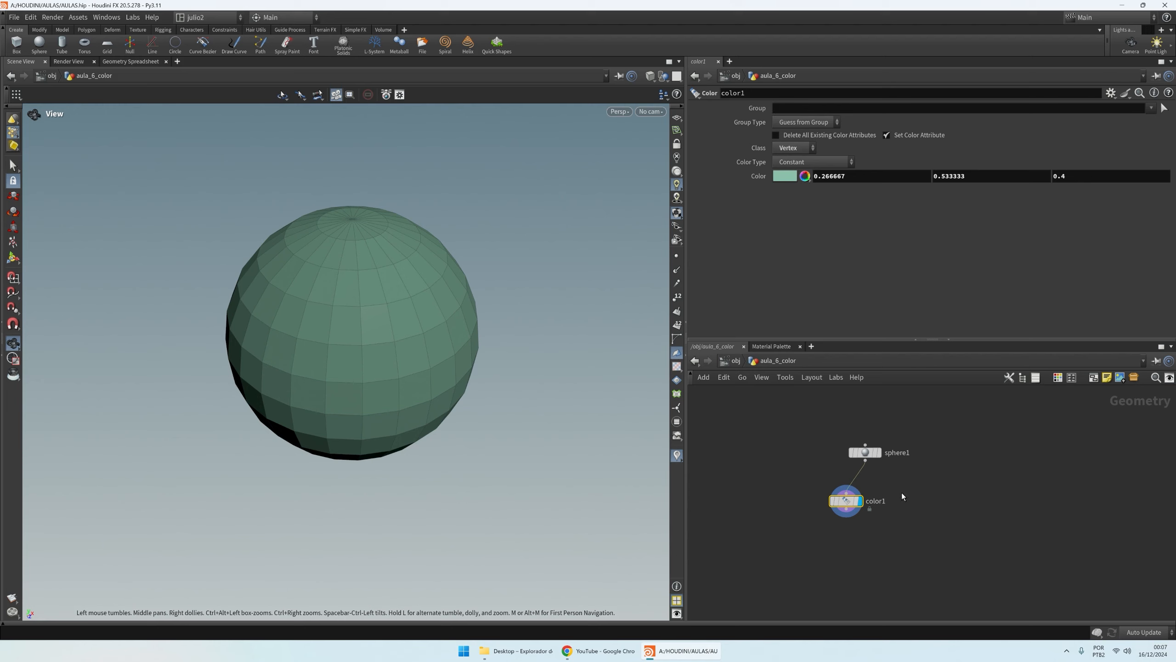
left_click(803, 109)
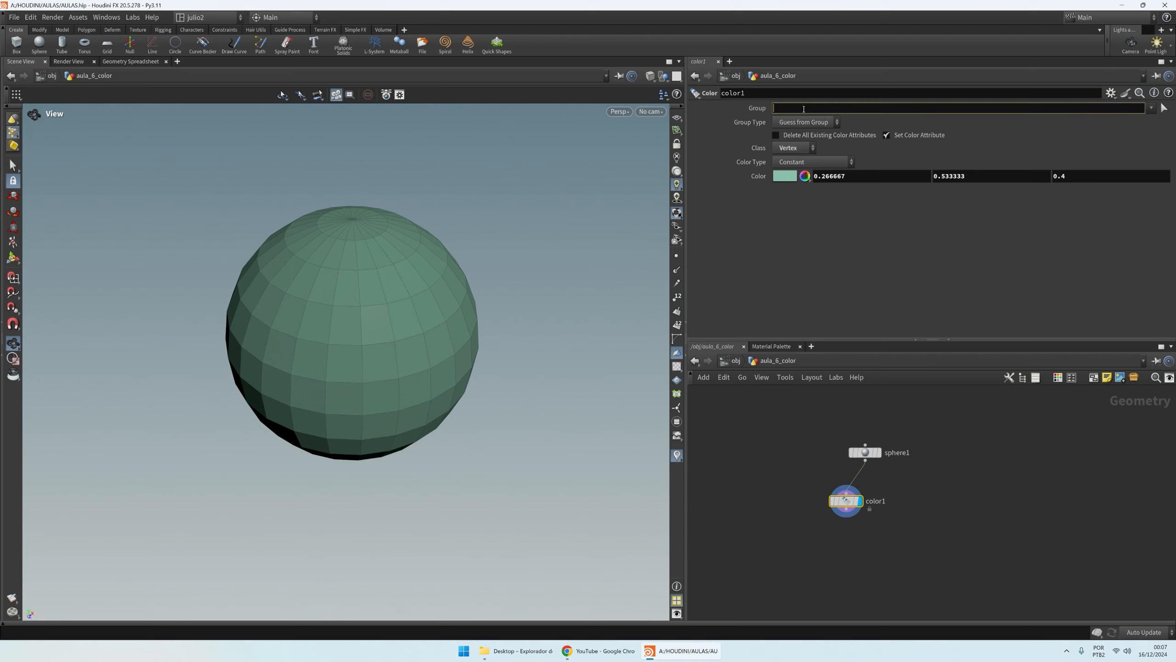
left_click(806, 272)
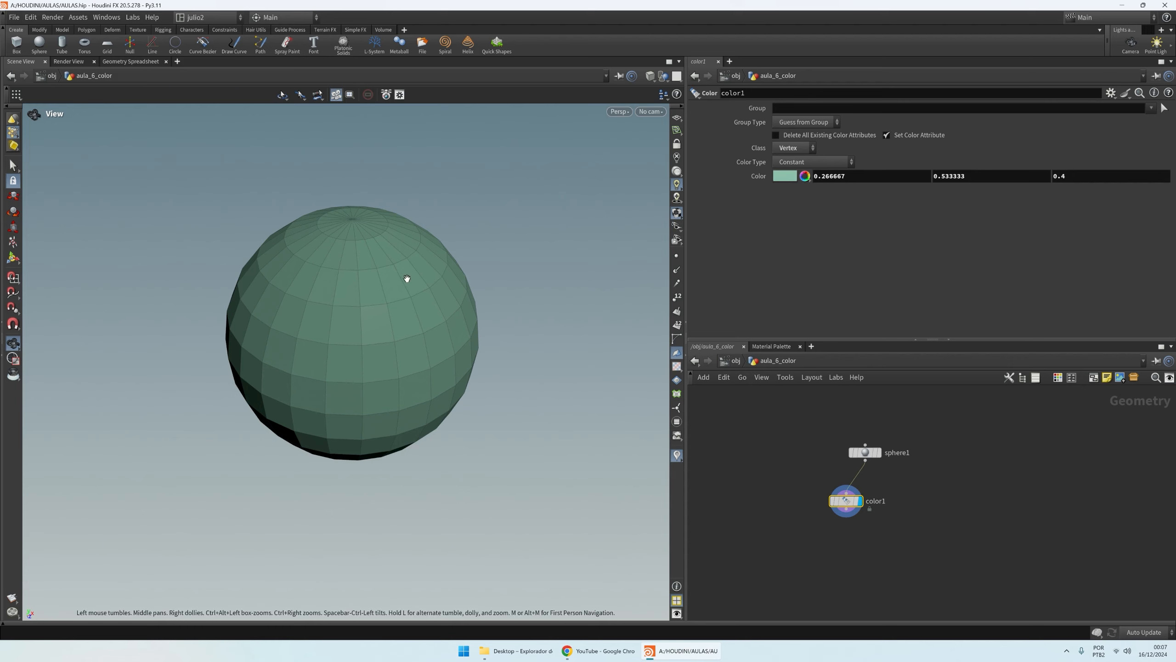
Step: Switch the viewport to selection mode and pick single faces of the sphere, ending with one on its upper right side
key("s")
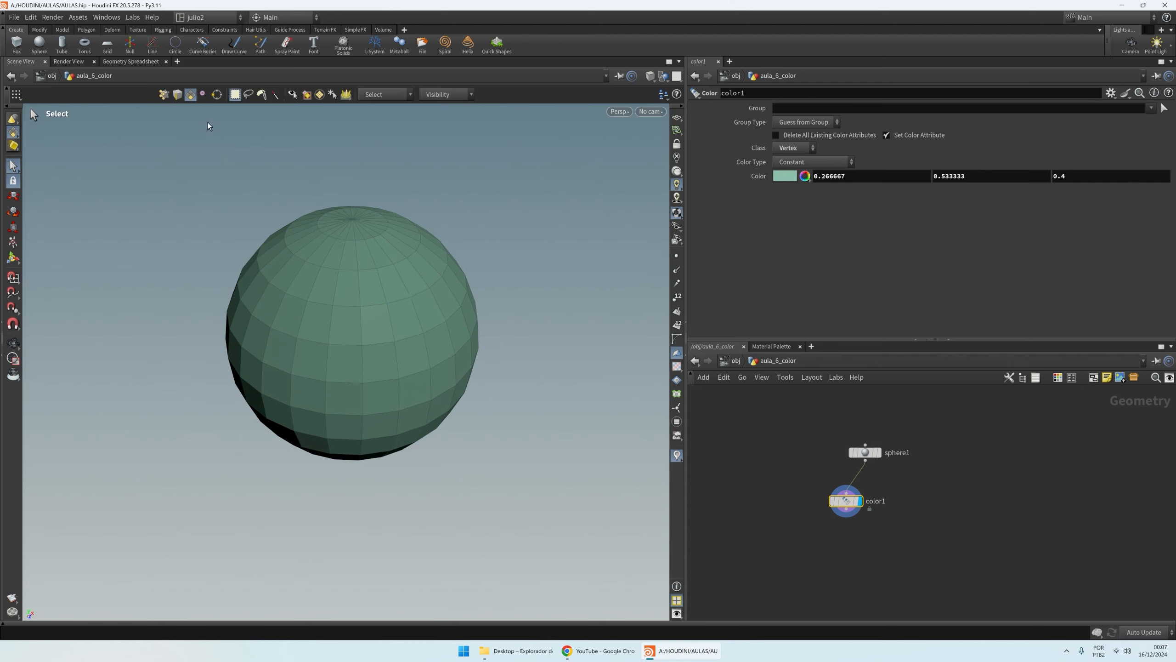
left_click(370, 307)
key("Tab")
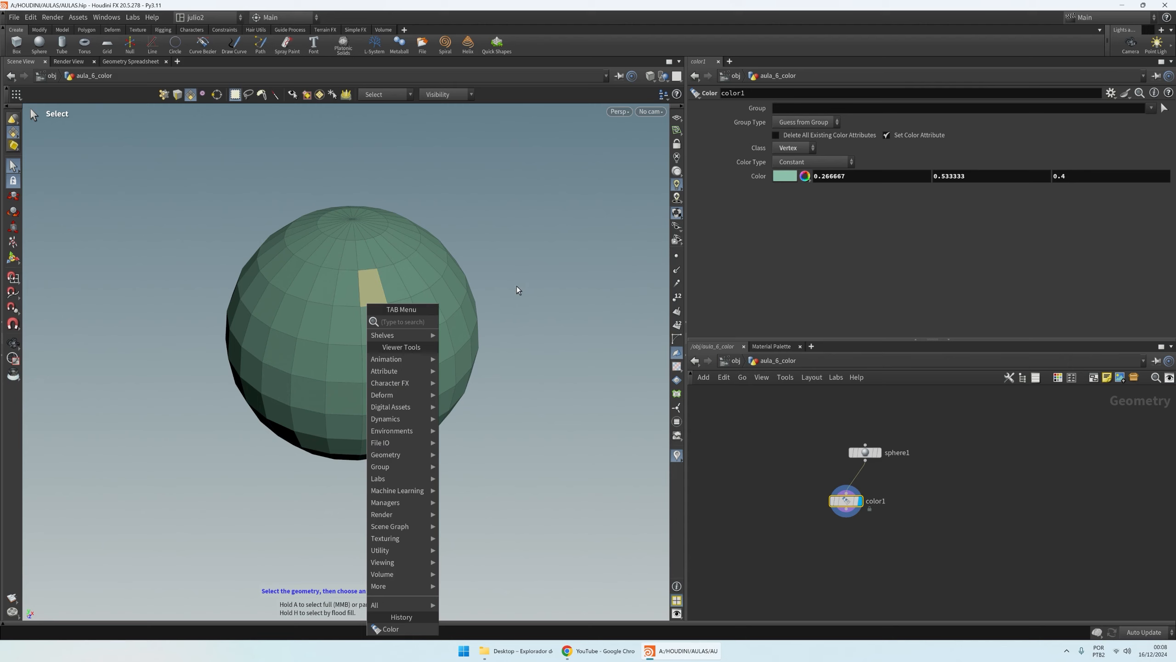
key("Escape")
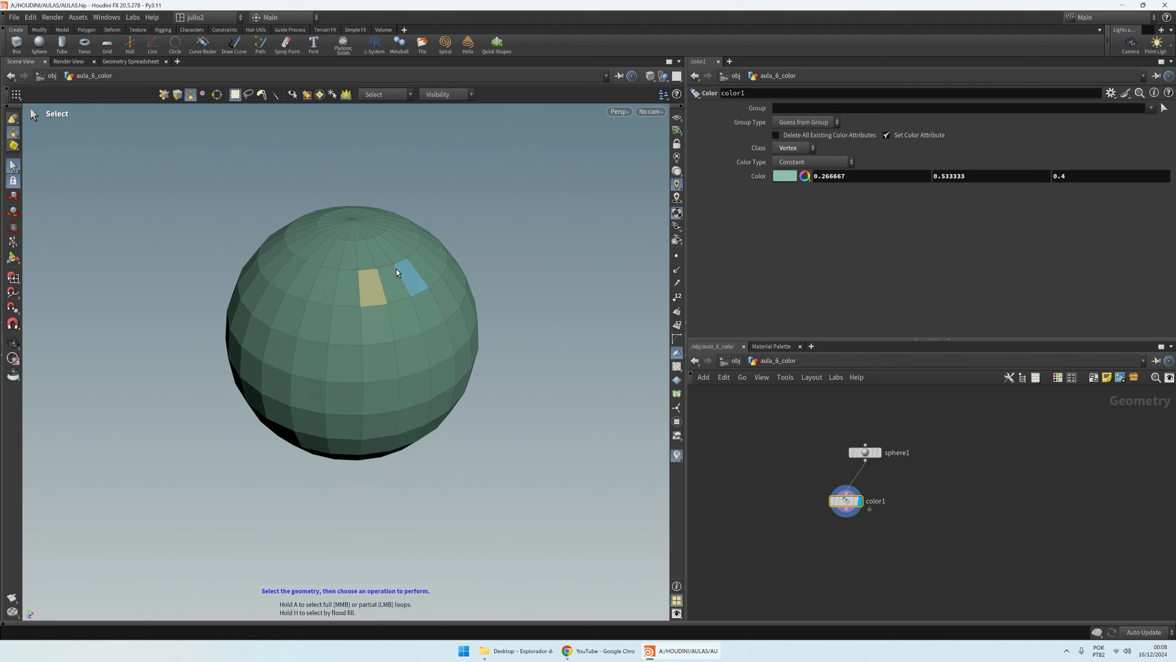
left_click(451, 332)
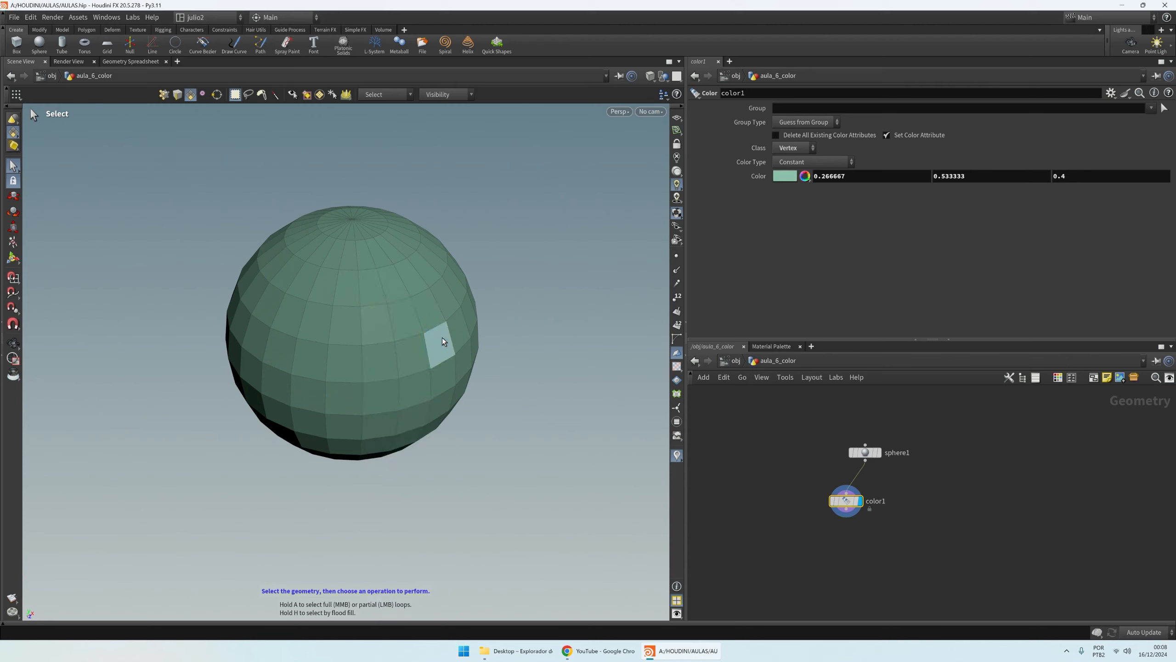
left_click(445, 299)
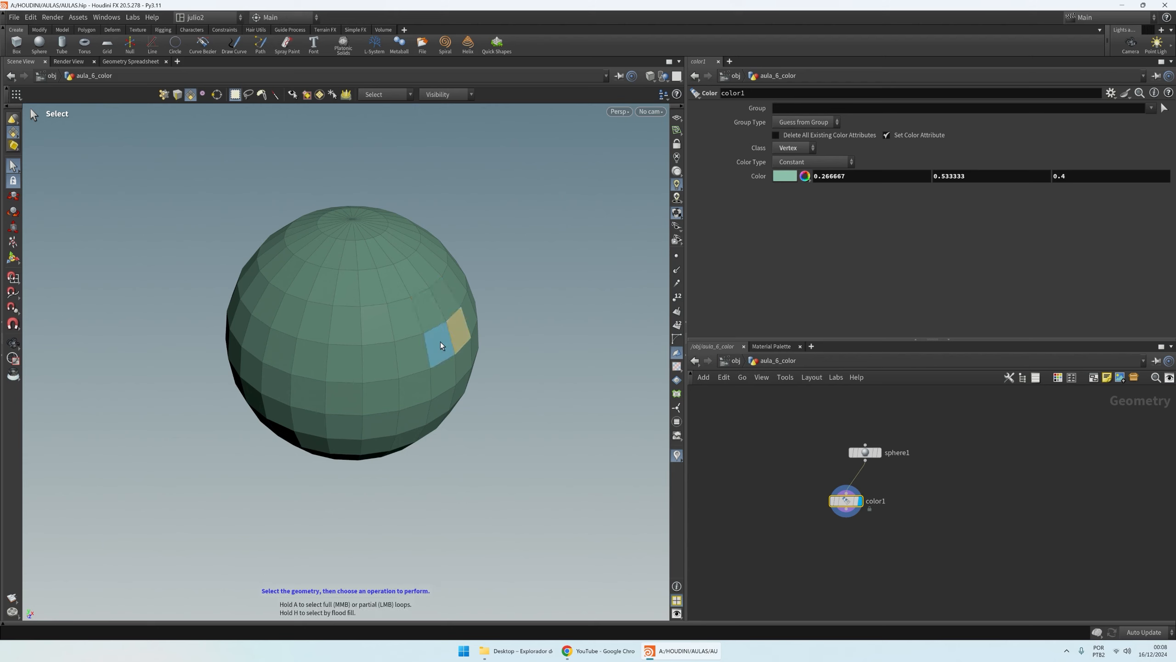
left_click(430, 320)
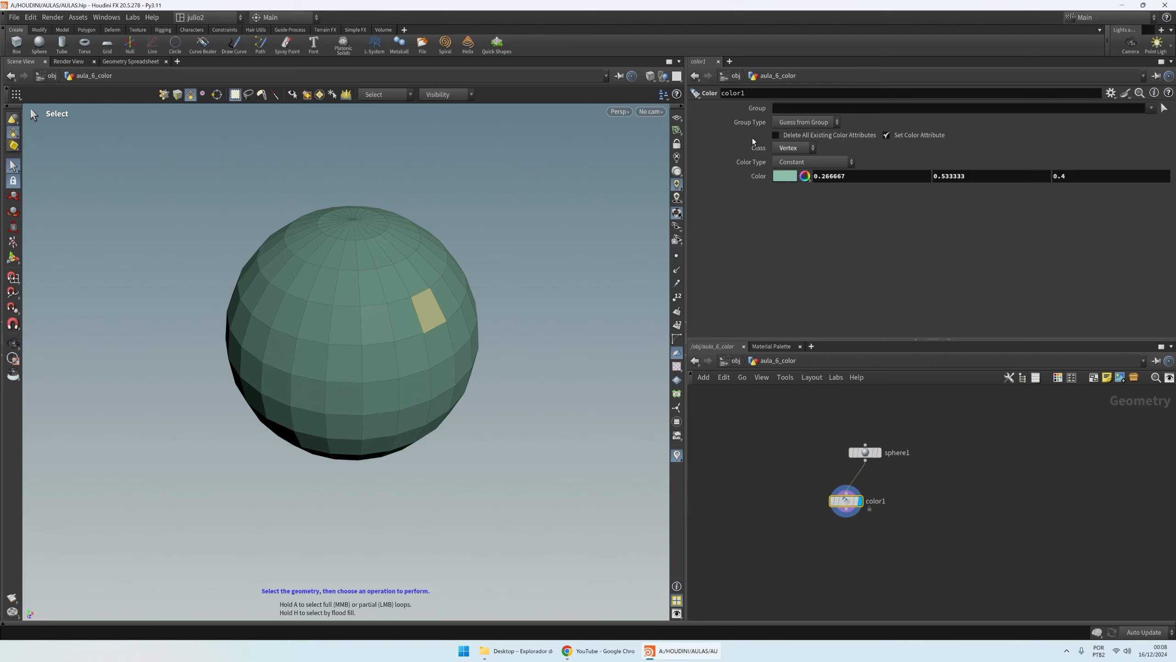
Step: Compare the Point, Primitive and Vertex classes on the Color node and leave the Class set to Primitive
left_click(783, 148)
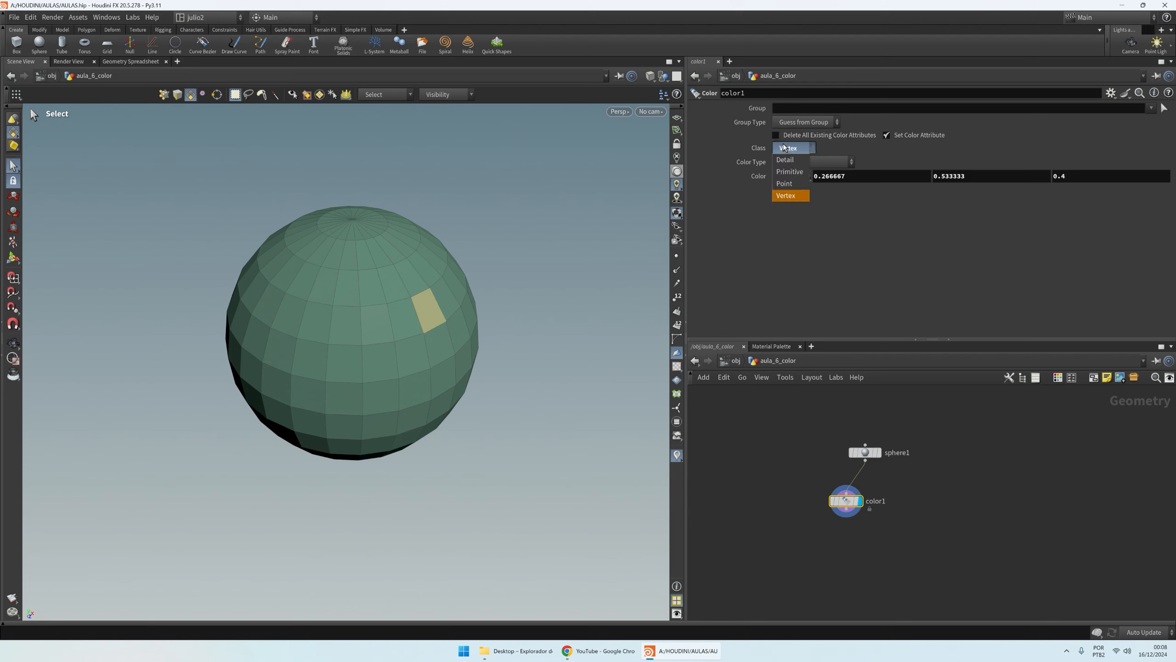
left_click(784, 183)
left_click(787, 148)
left_click(786, 171)
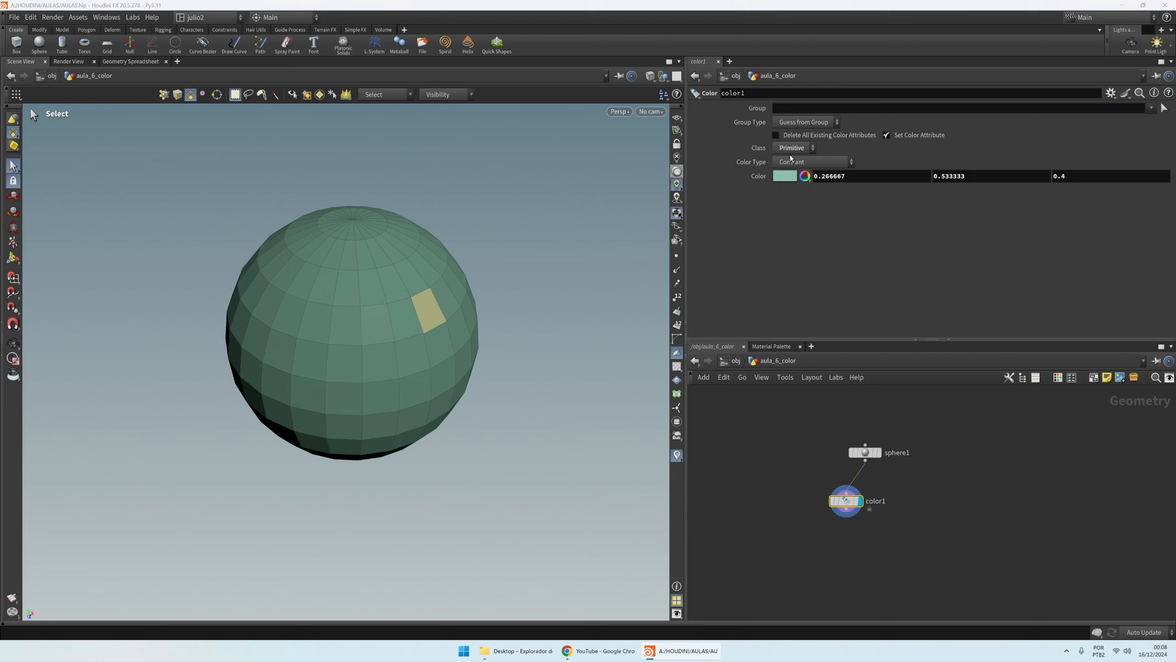
left_click(789, 150)
left_click(790, 184)
left_click(792, 150)
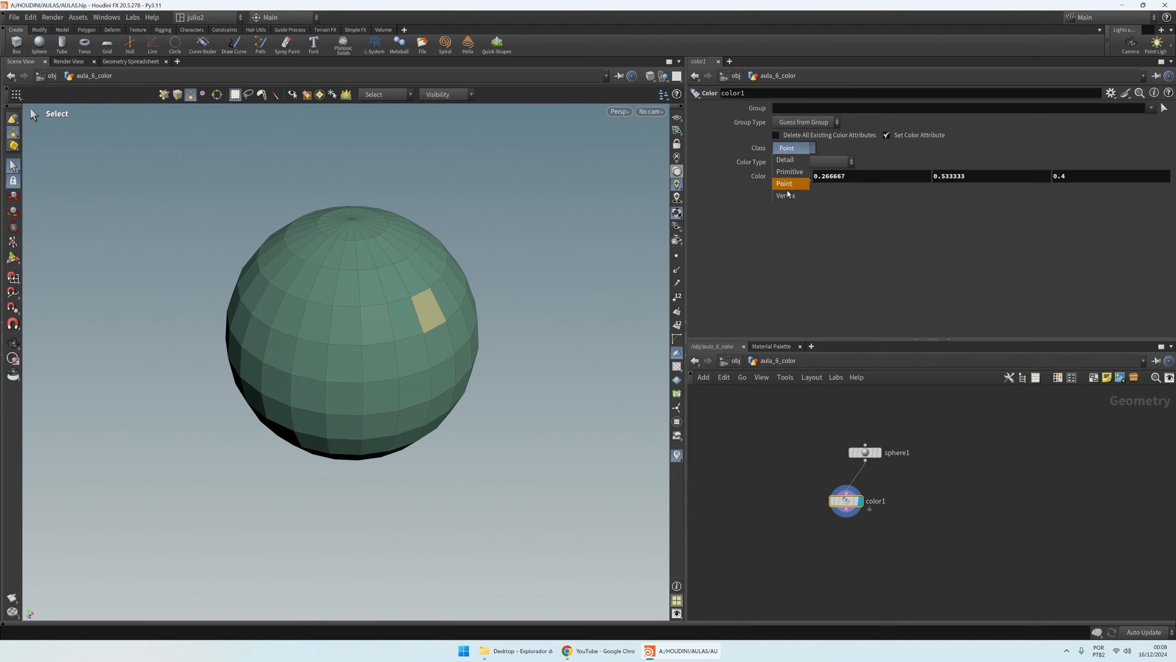
left_click(790, 188)
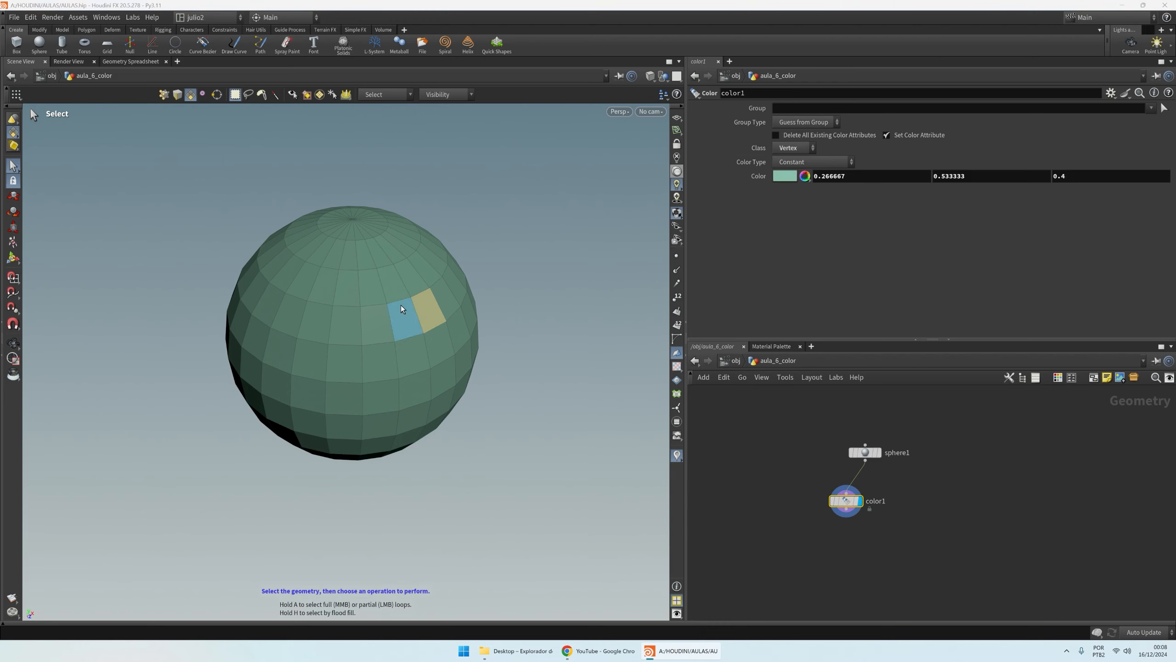
left_click(796, 148)
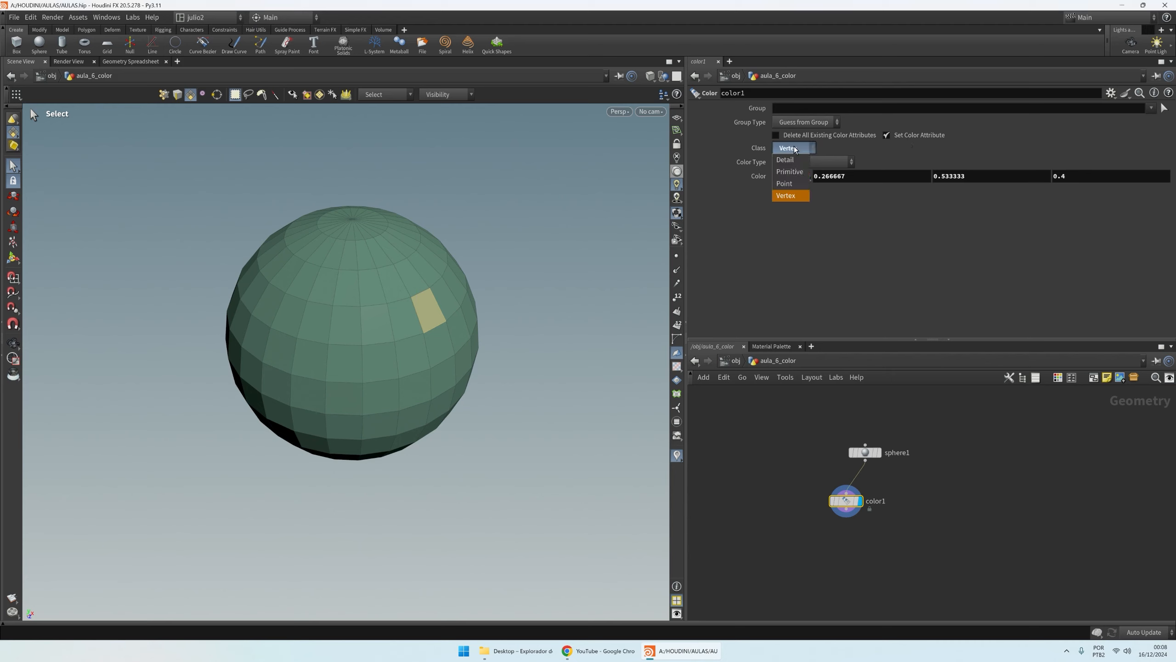
left_click(792, 174)
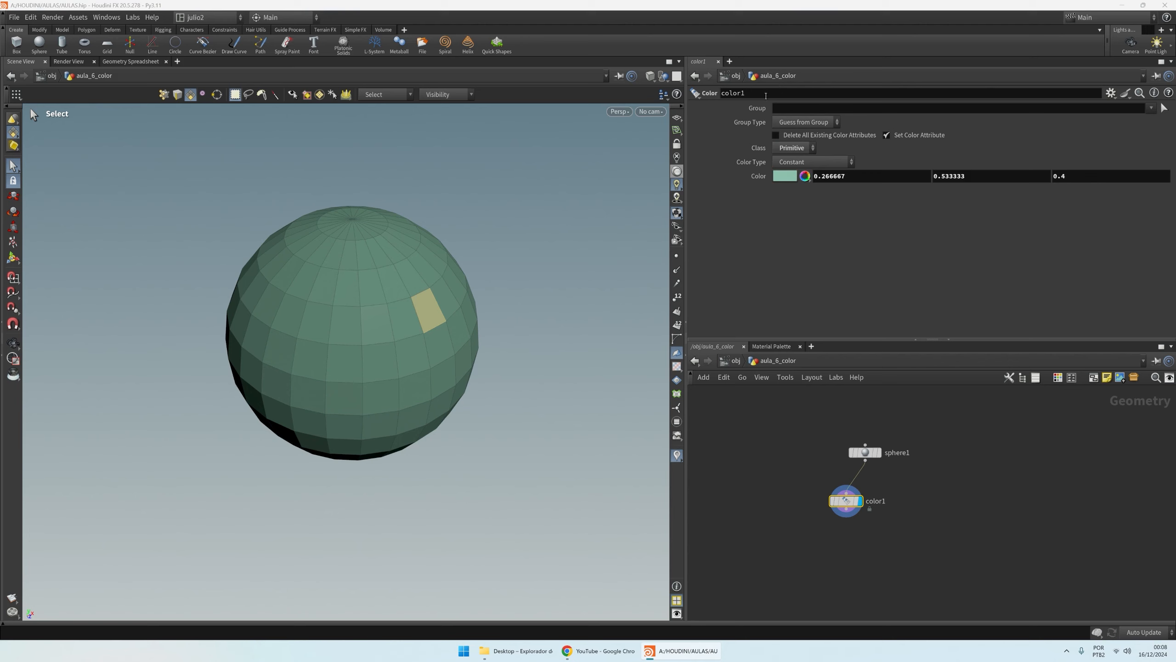
Step: Restrict the Color node to face 91 on the sphere's upper right side by picking it for the Group
left_click(1165, 108)
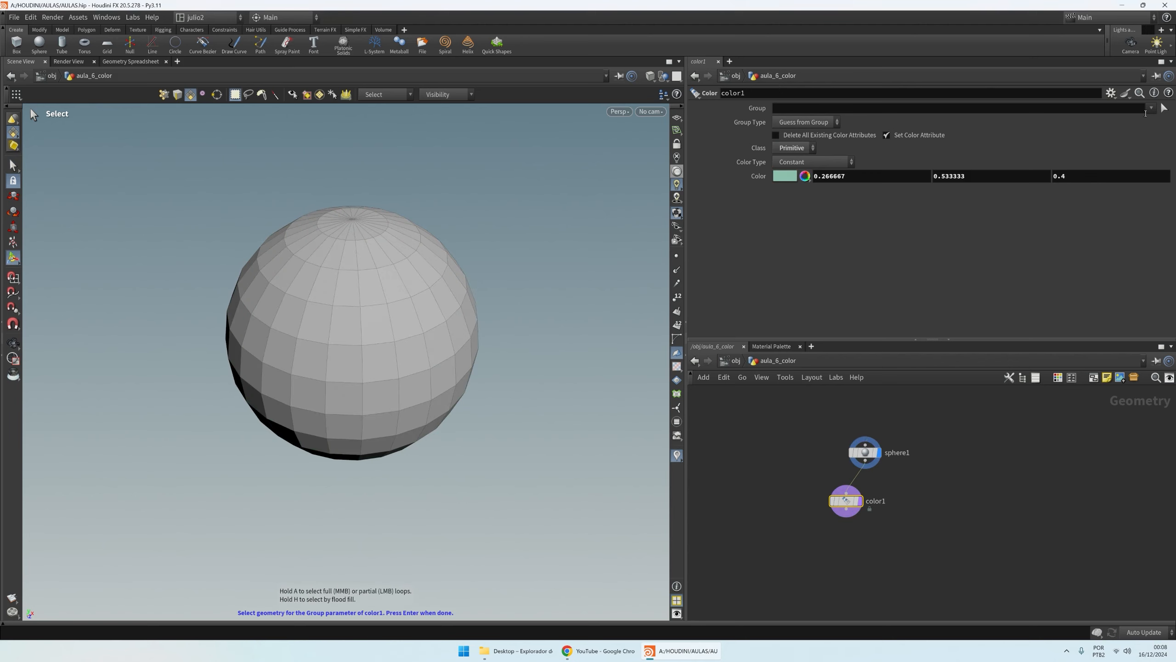
left_click(426, 304)
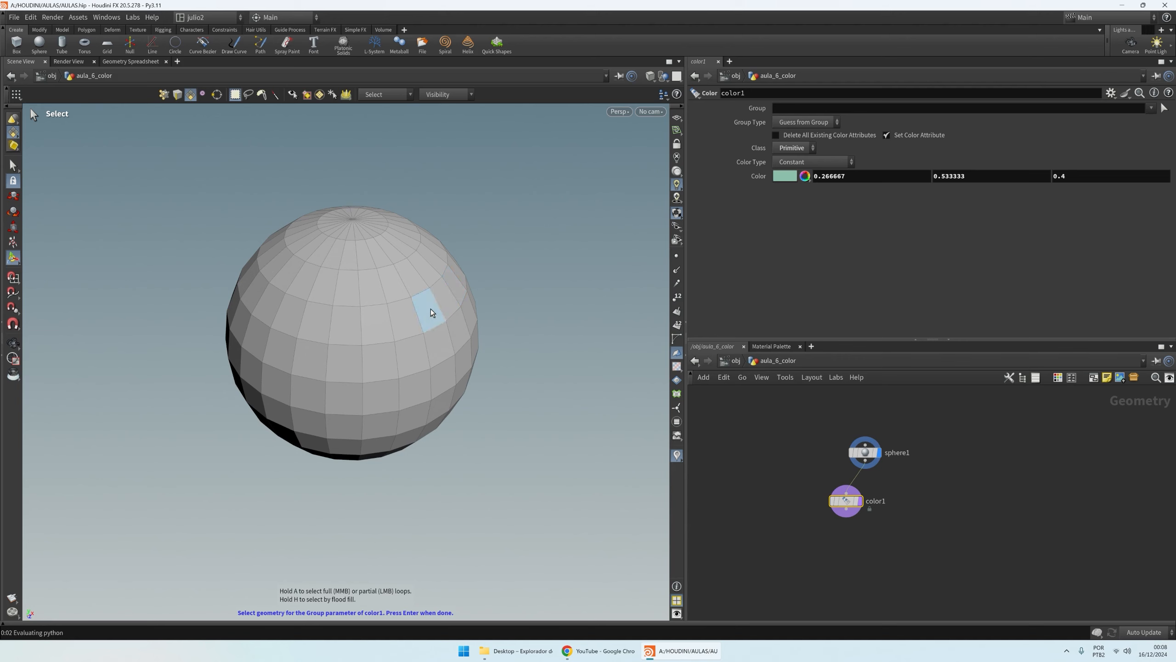
left_click(678, 326)
left_click(677, 325)
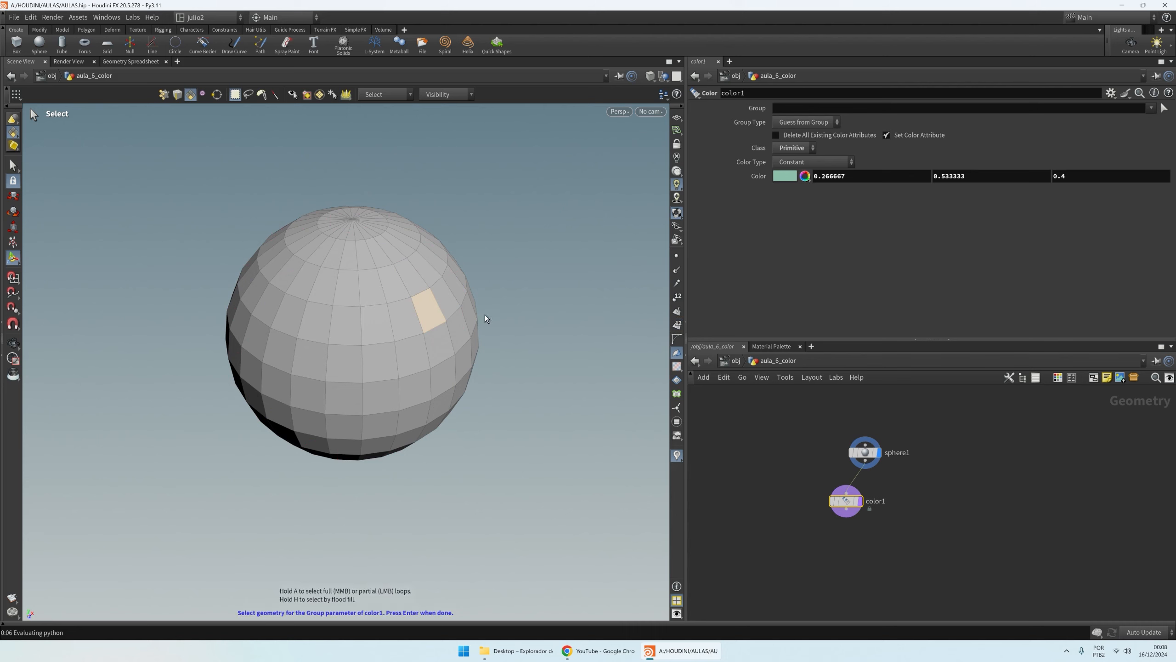
key("Return")
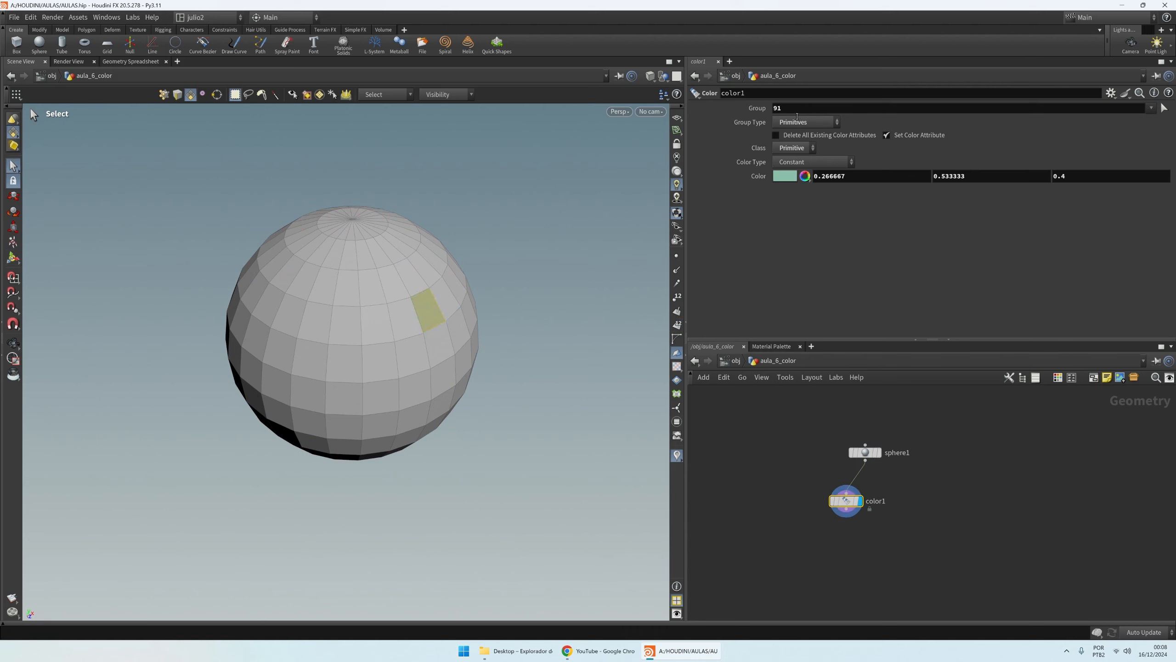
key("Escape")
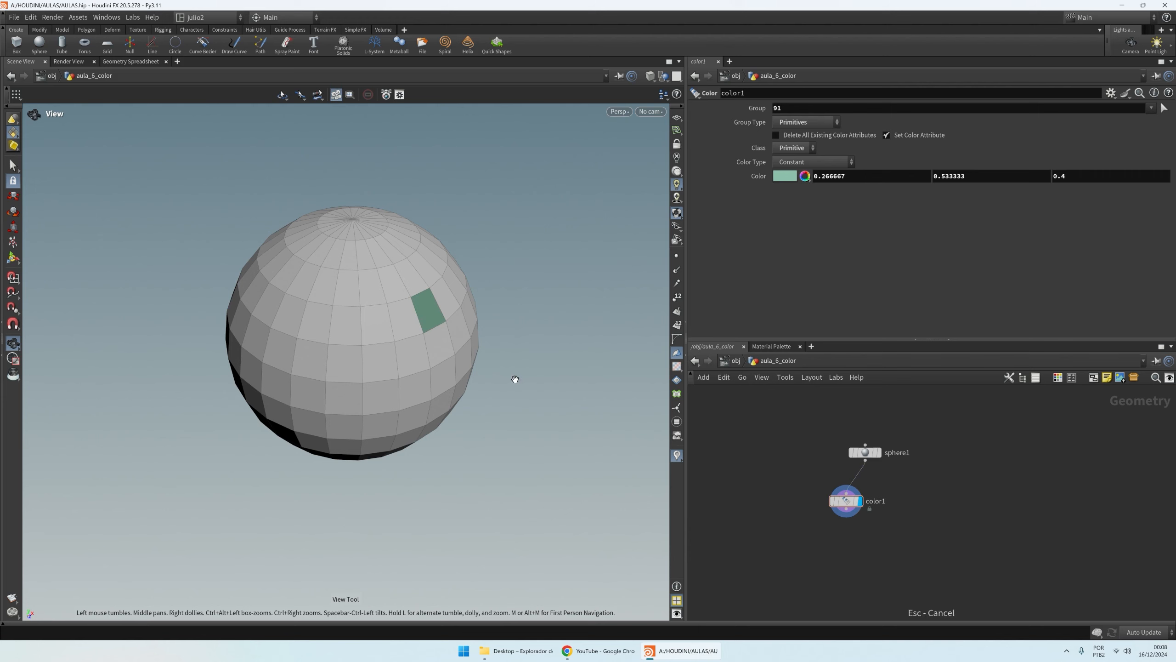
scroll(452, 333, "up", 6)
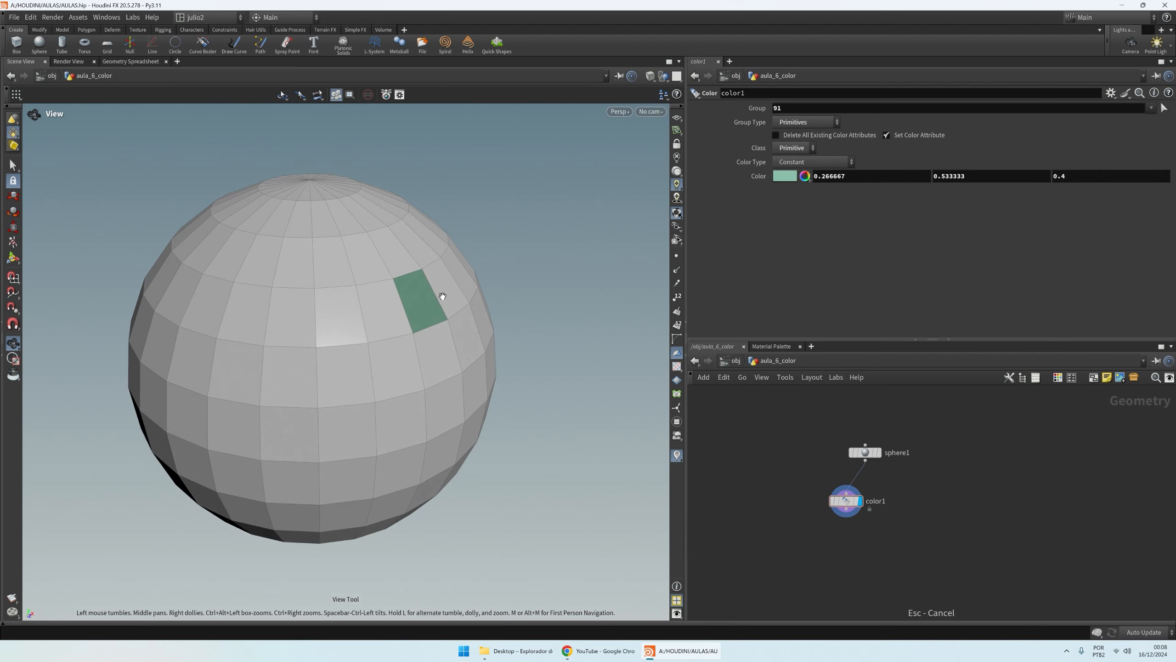
Step: Set the selected face's color to the muted purple swatch (0.1875, 0.075, 0.3) and close the color editor
left_click(788, 175)
left_click(836, 279)
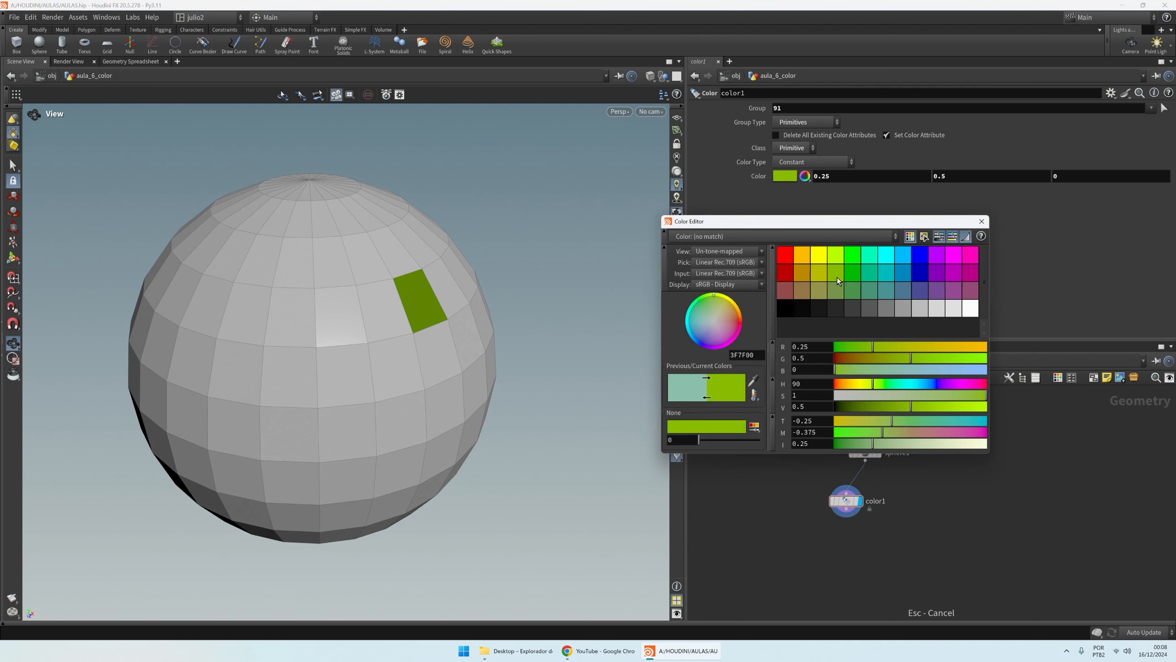
left_click(891, 276)
left_click(924, 289)
left_click(941, 291)
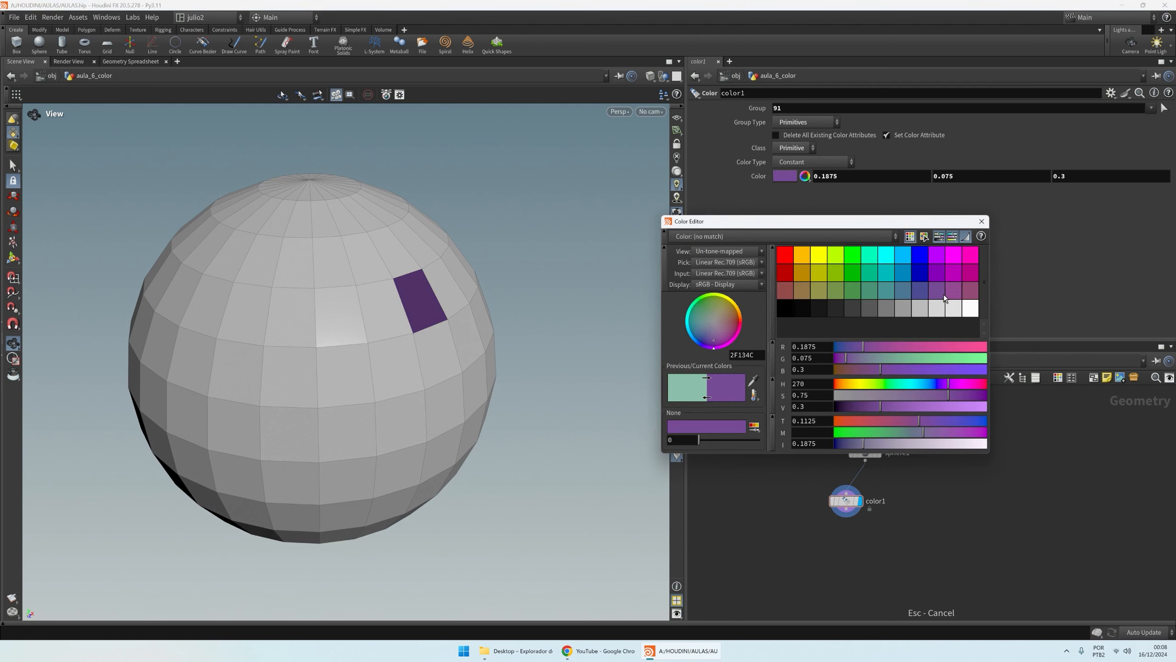
left_click(982, 221)
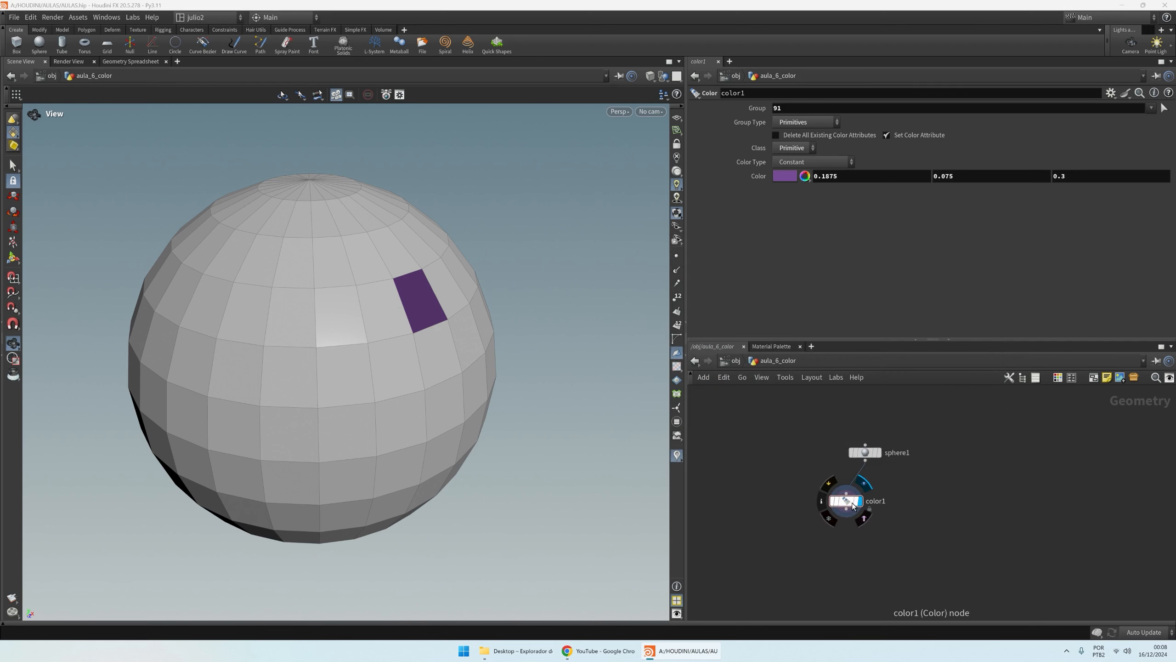
Step: Duplicate the Color node beside the original under the sphere and set the copy's Class to Point
left_click_drag(854, 505, 823, 512, "alt")
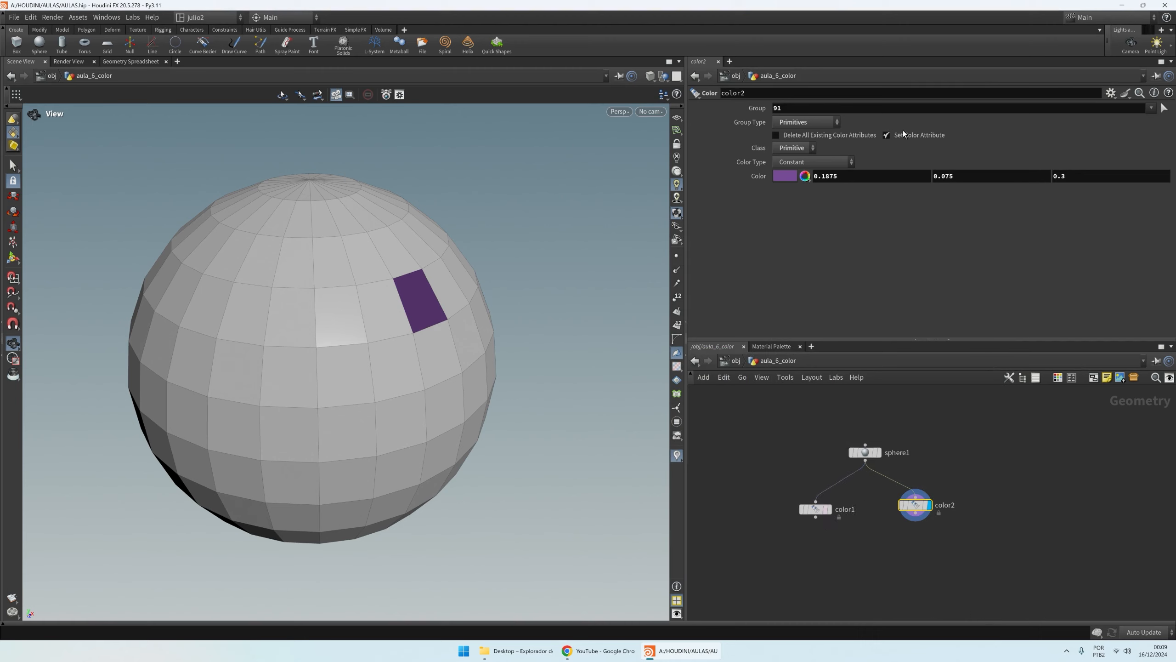
left_click(793, 148)
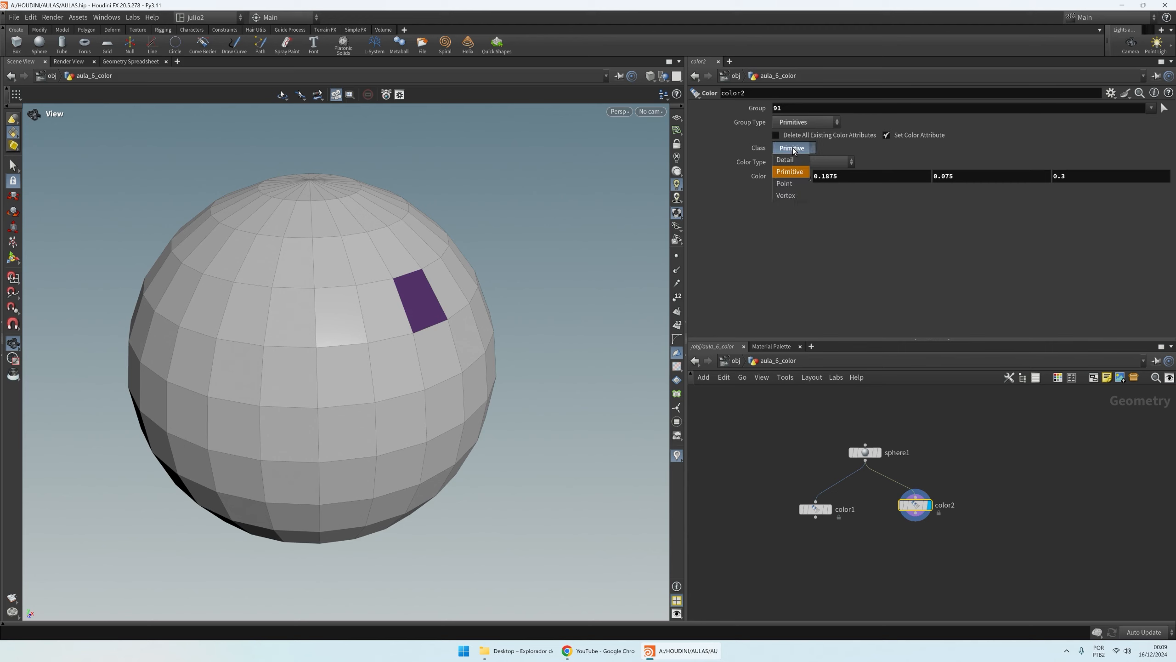
left_click(792, 184)
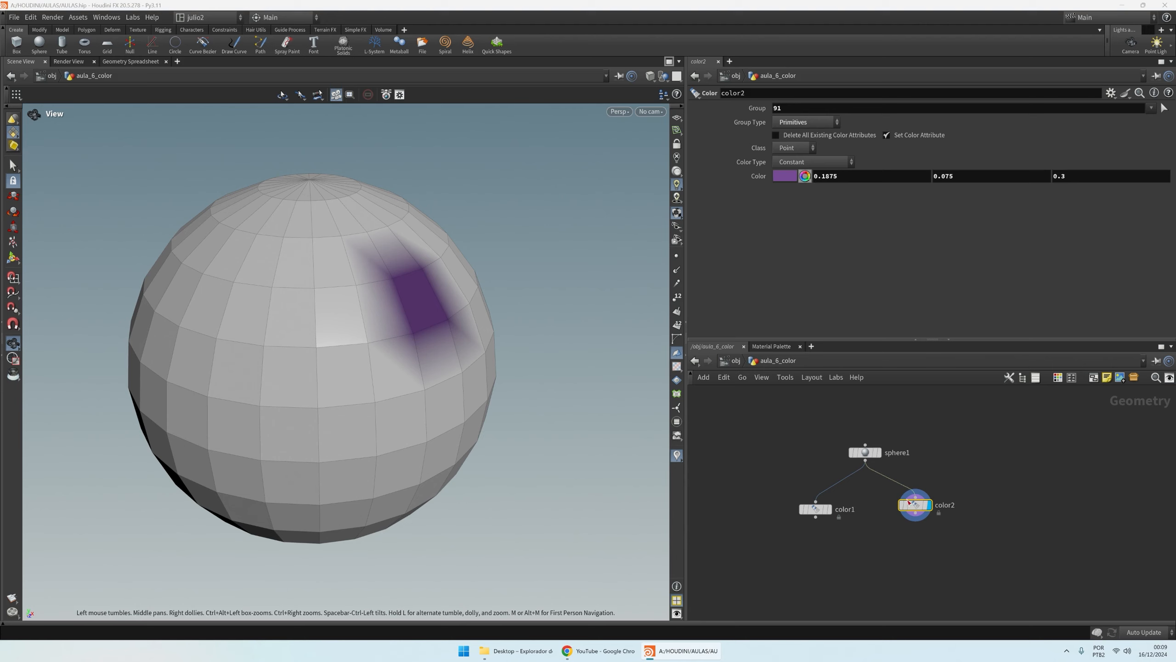
Step: Compare the settings of color1 and color2, and set color2's Group Type to Points
left_click(805, 509)
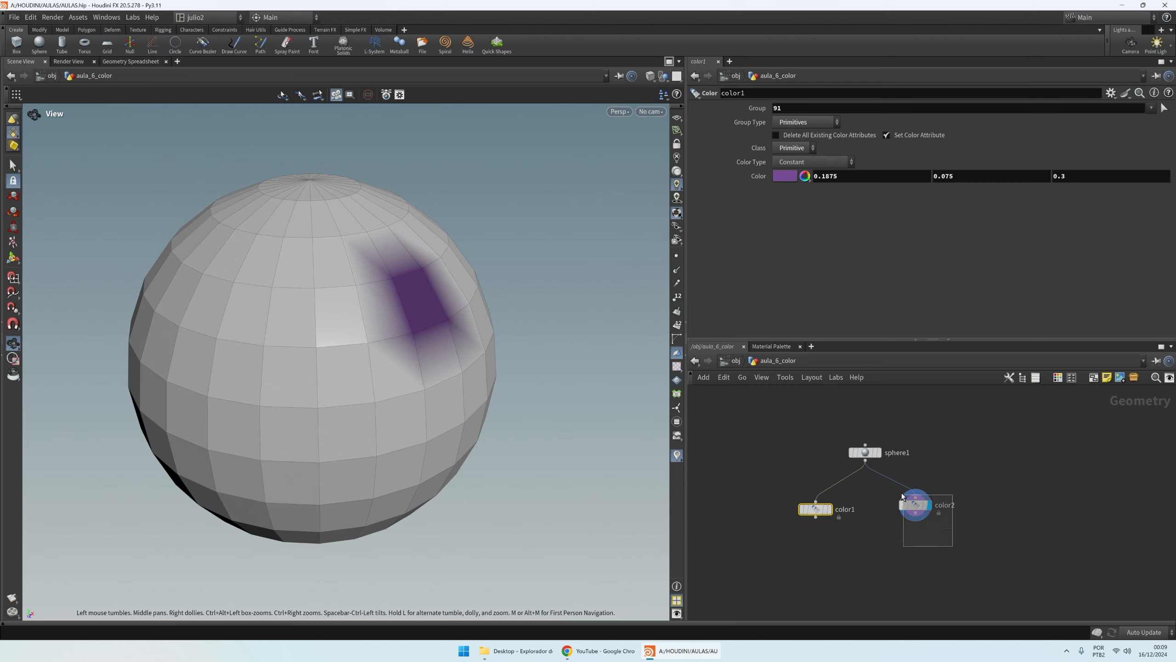
left_click(906, 503)
left_click(793, 122)
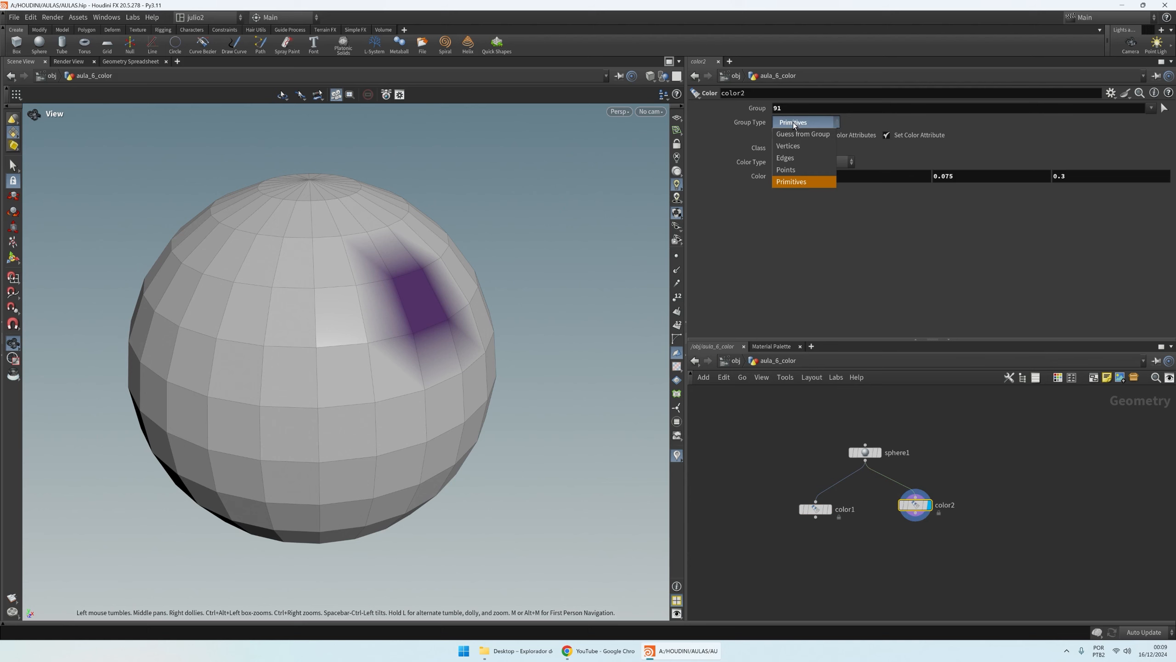
left_click(785, 170)
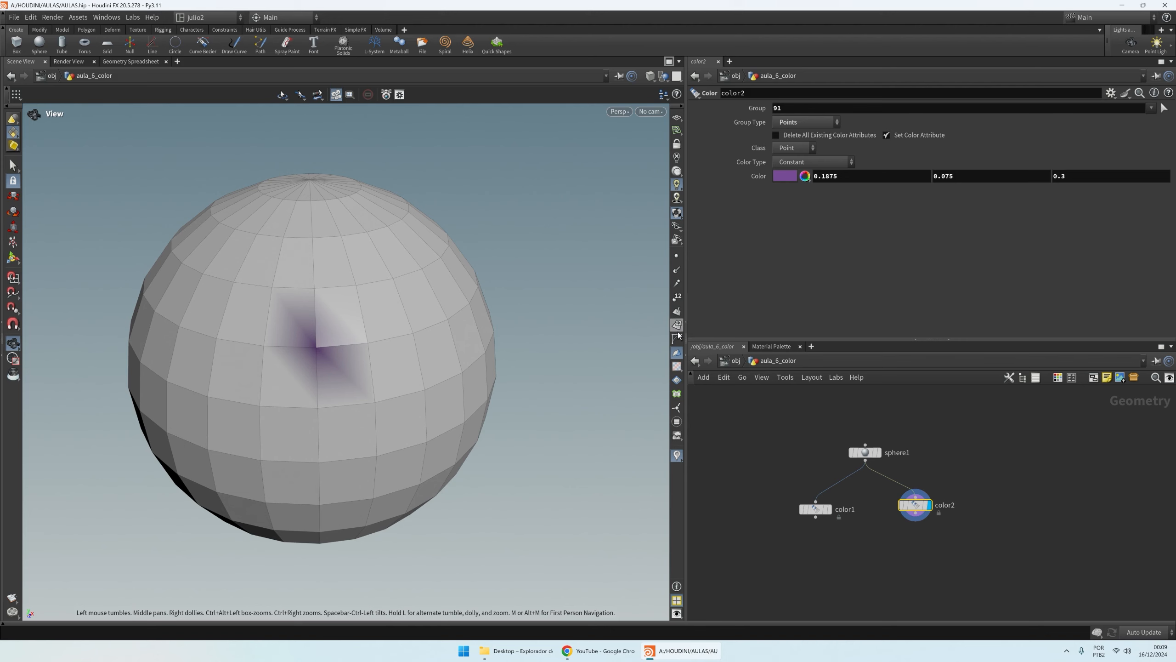
Step: Show the point numbers and pick point 92 on the sphere as color2's group
left_click(677, 298)
left_click(678, 297)
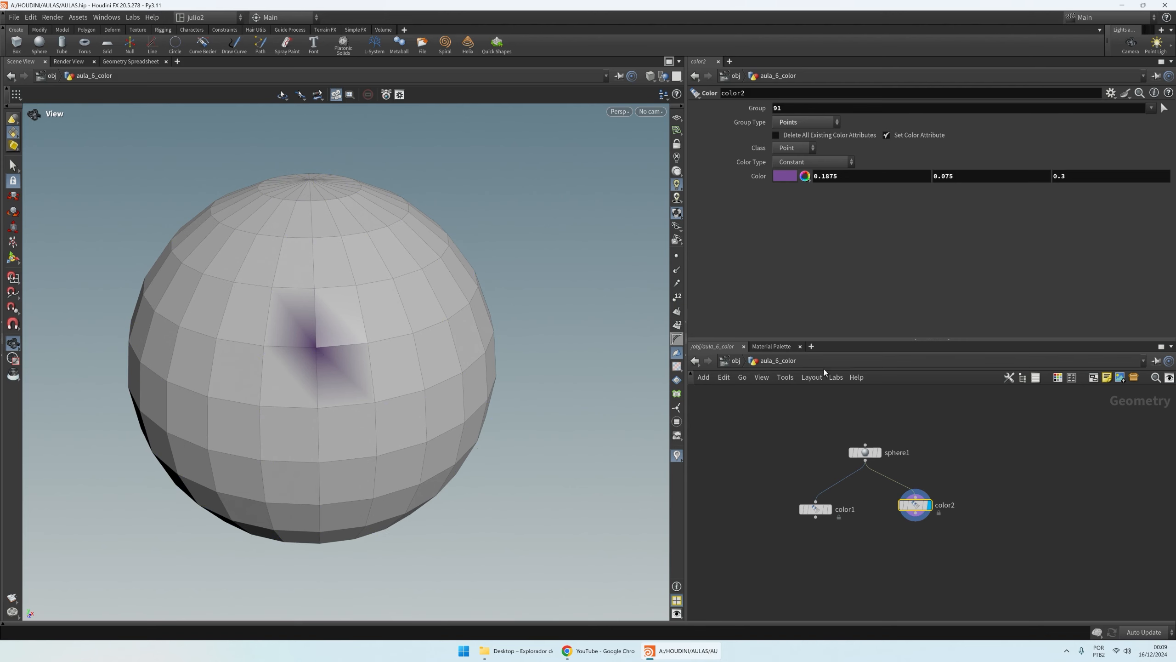
left_click(1165, 108)
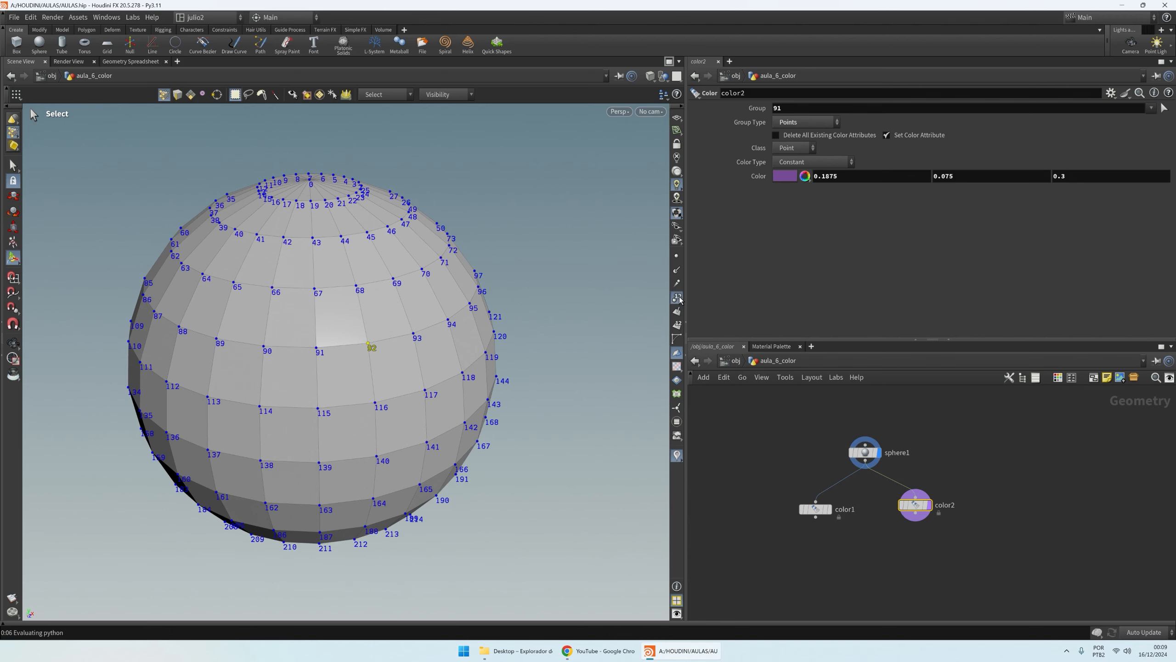
left_click(395, 325)
key("Return")
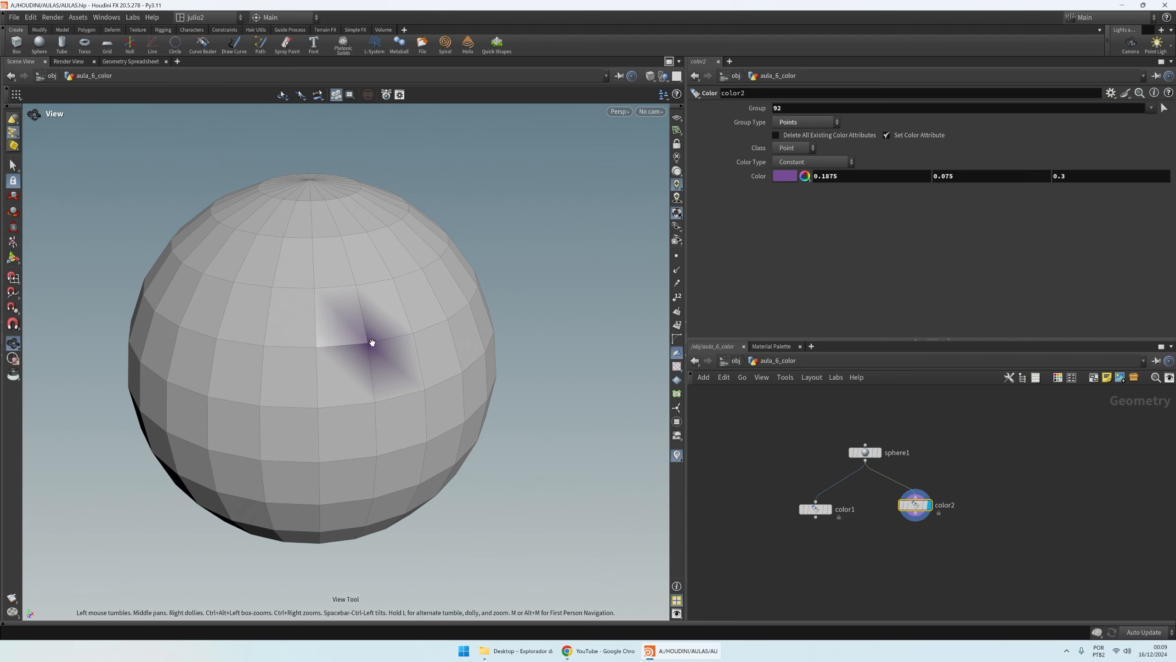
left_click_drag(373, 342, 351, 356)
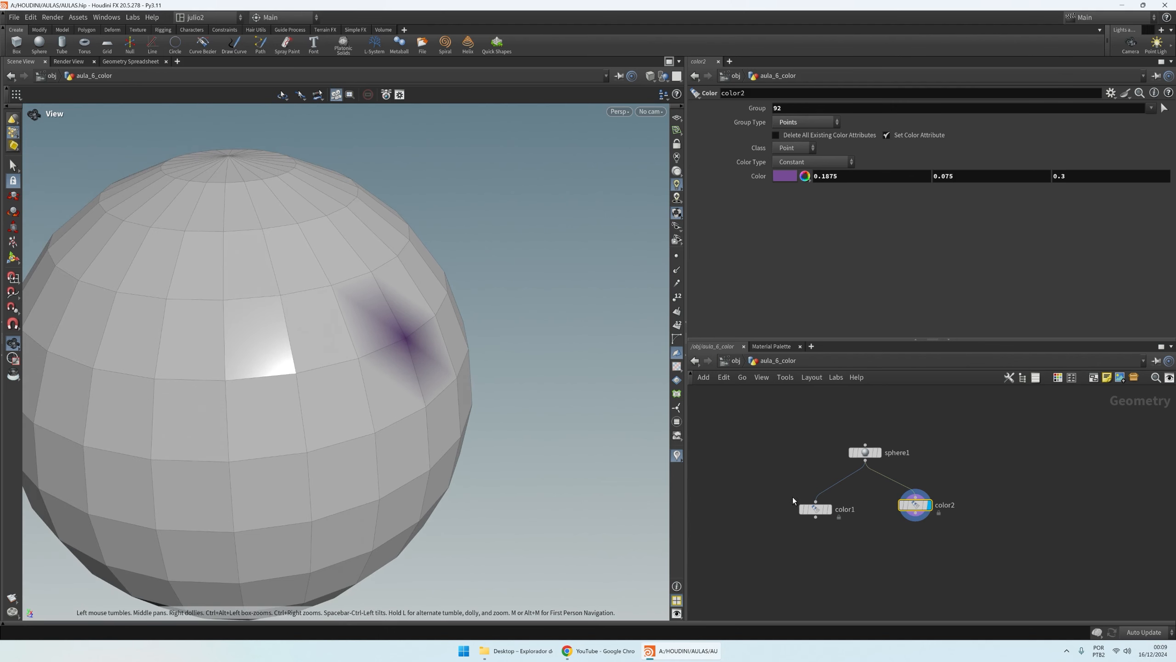
Step: Check the group on color1 and set color2's Group to 91
left_click(817, 509)
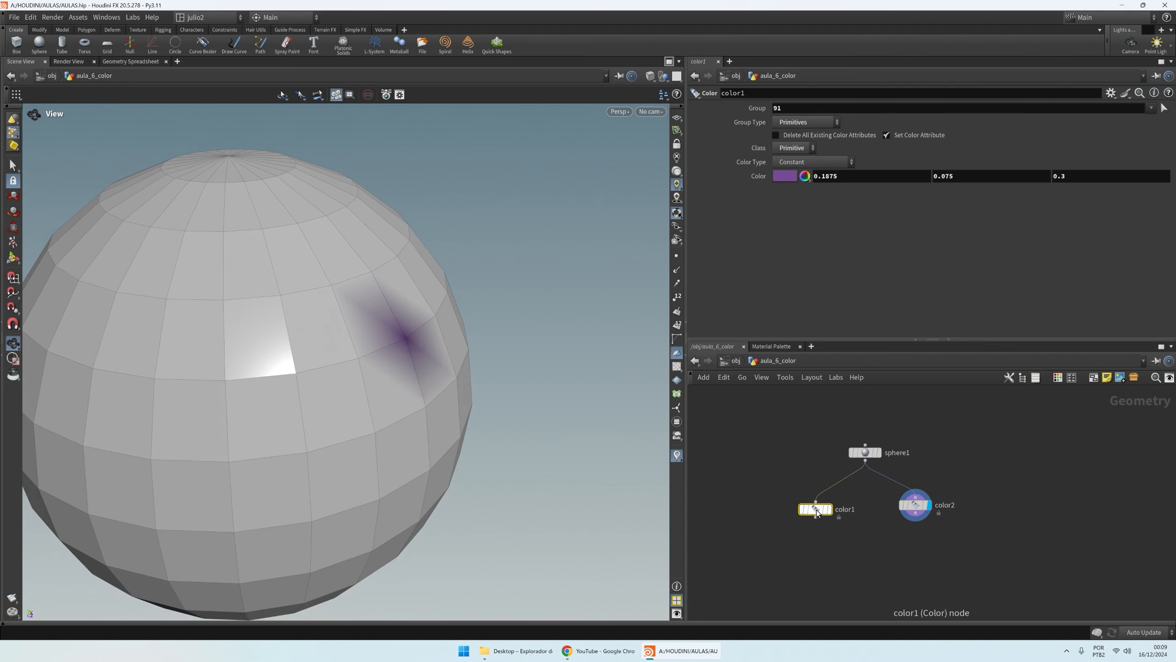
left_click(916, 503)
left_click(794, 108)
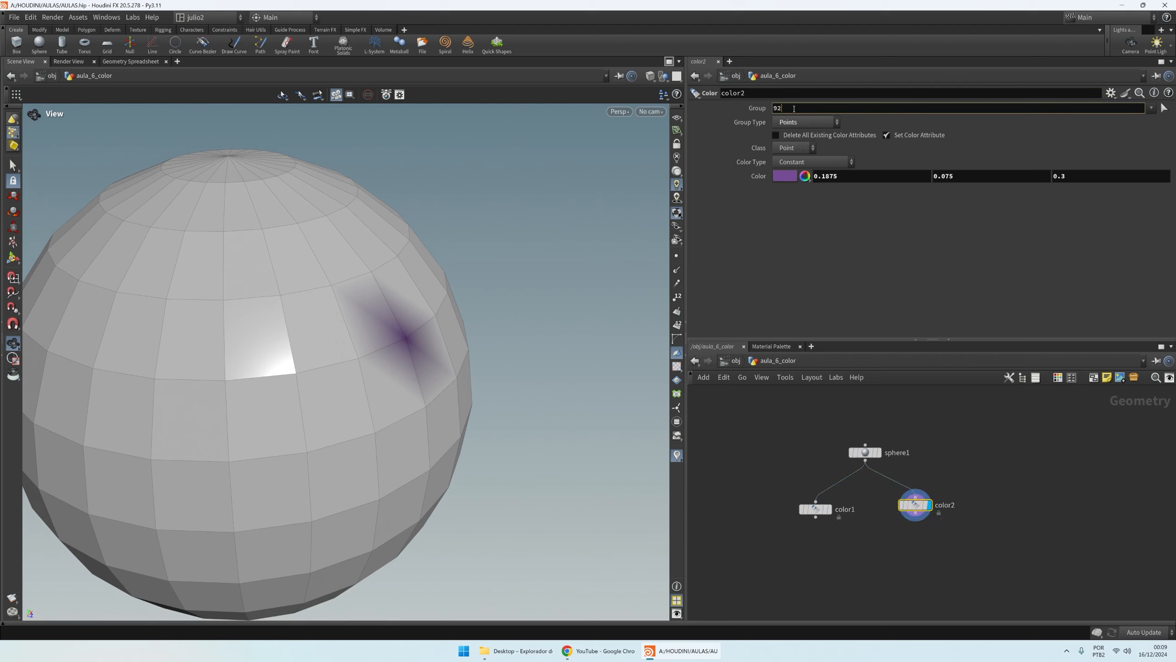
type("1")
key("Return")
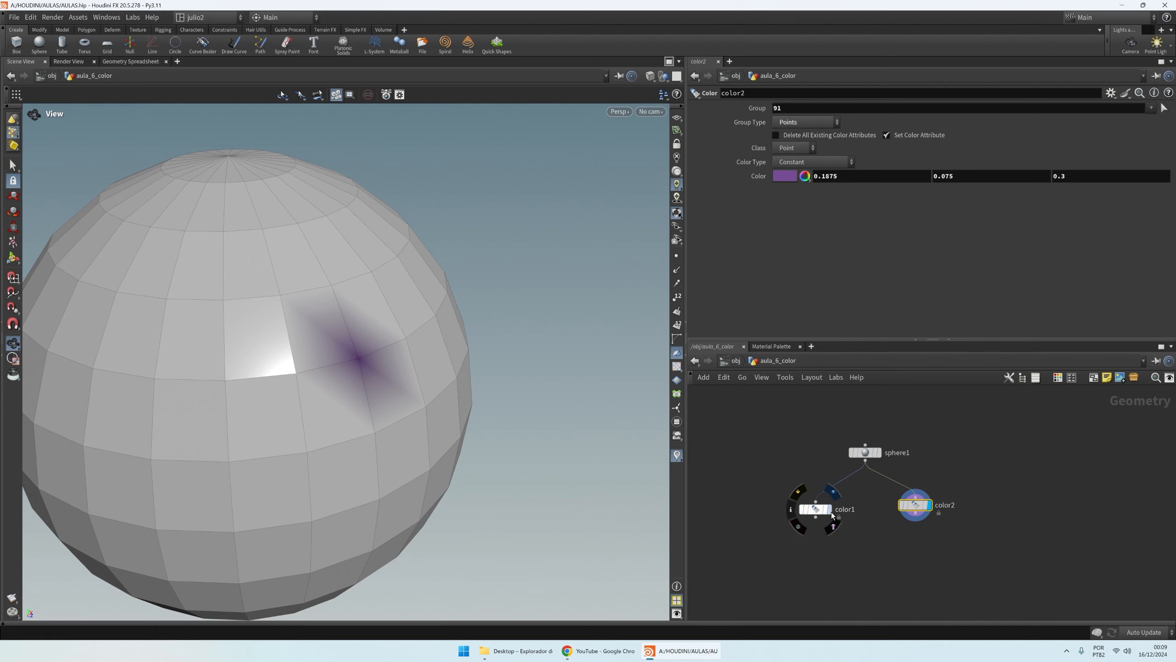
Step: Display color1 and then color2, and examine how face coloring differs from the falloff around a colored point
left_click(831, 509)
mouse_move(364, 322)
left_mouse_down()
mouse_move(333, 318)
mouse_move(354, 313)
left_mouse_up()
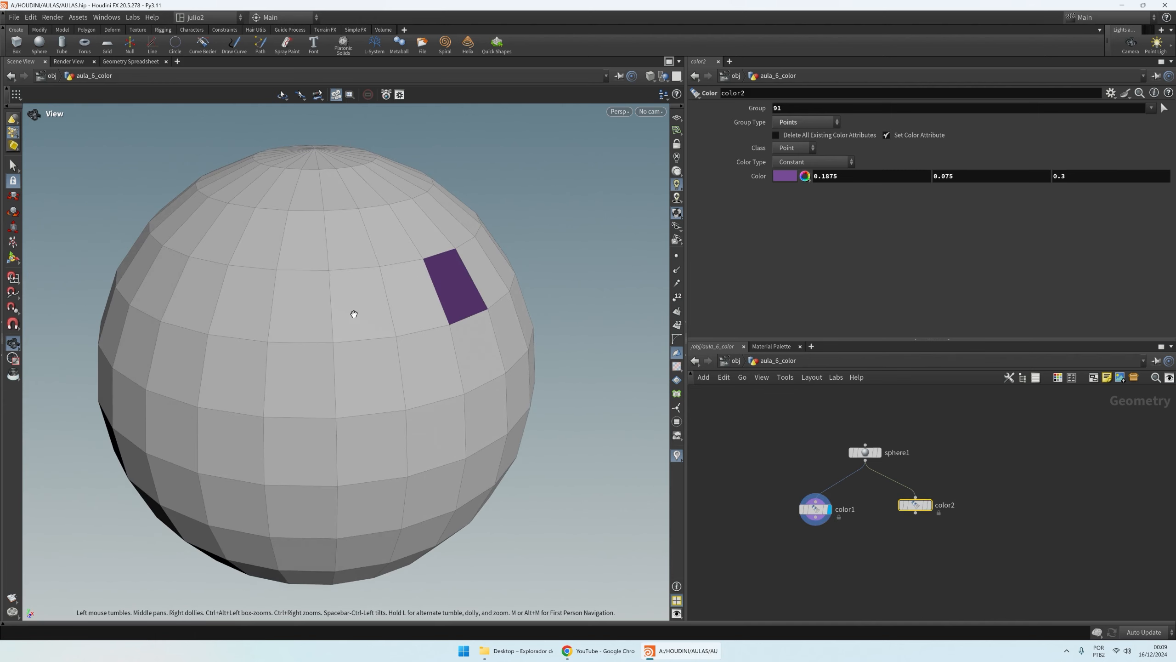
left_click(927, 505)
left_click_drag(920, 511, 916, 515)
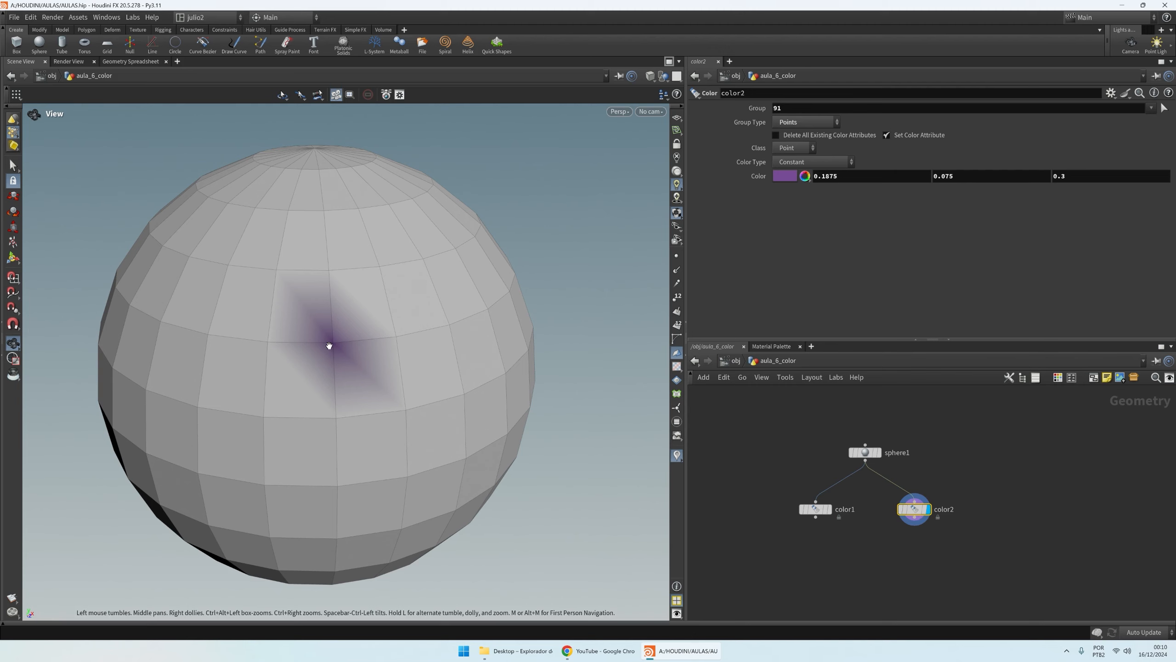
scroll(329, 346, "up", 10)
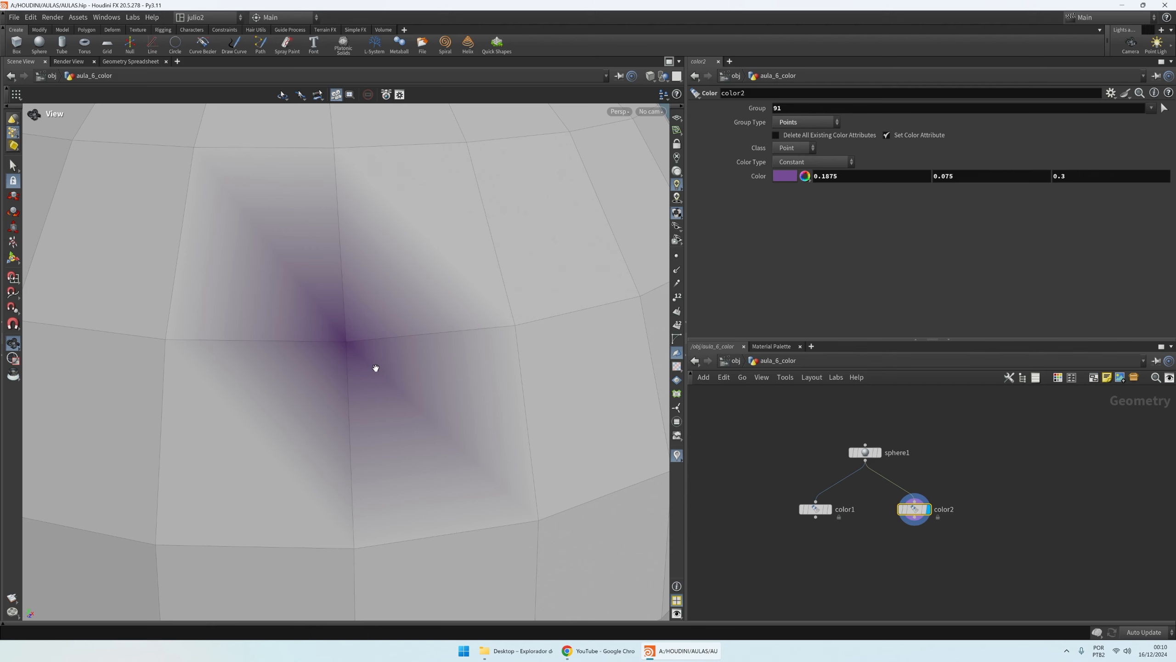
scroll(345, 368, "down", 5)
scroll(348, 370, "down", 5)
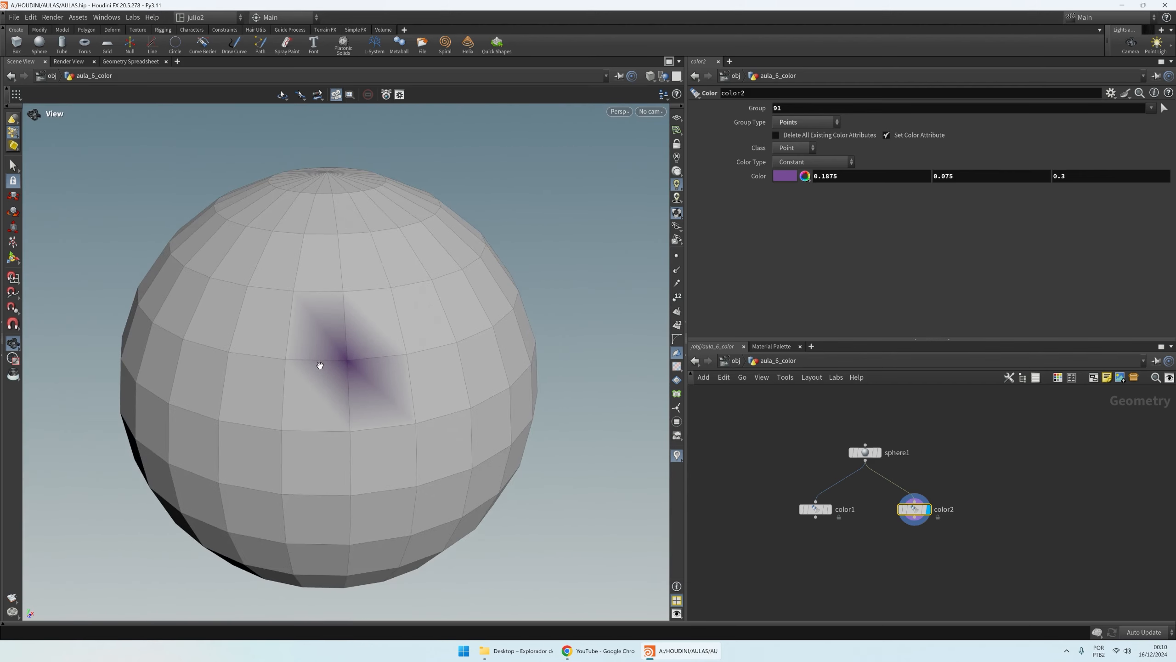
left_click_drag(321, 365, 425, 398)
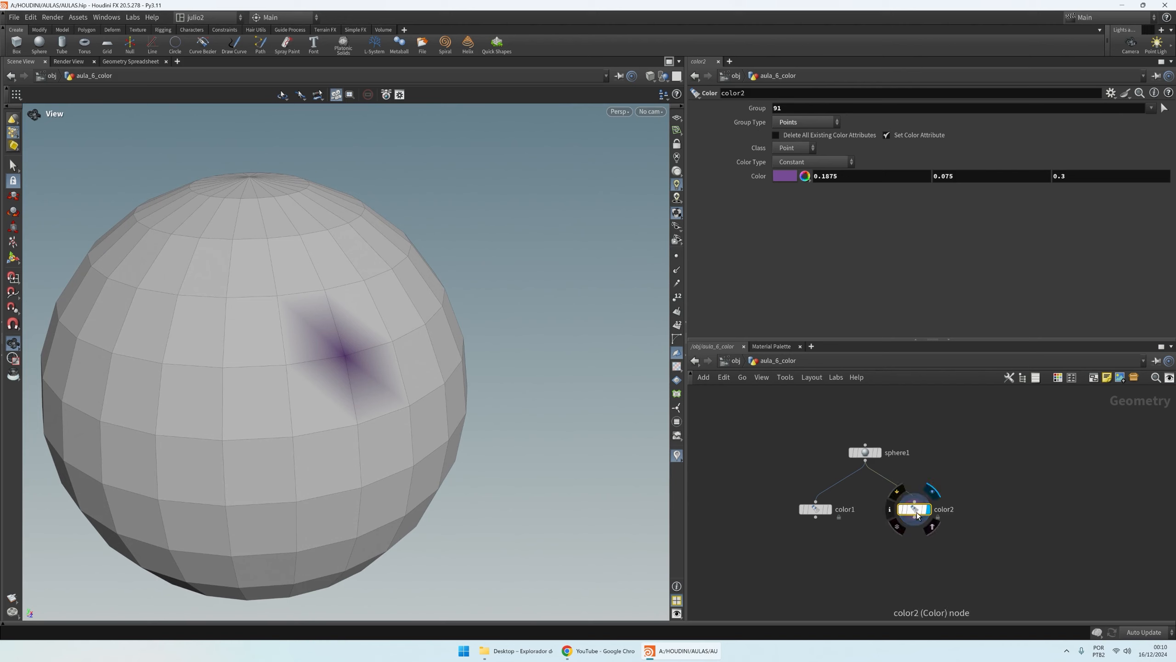
Step: Duplicate color2 as a third Color node, with Group Type set to Vertices and Class set to Vertex
left_click_drag(918, 513, 959, 511)
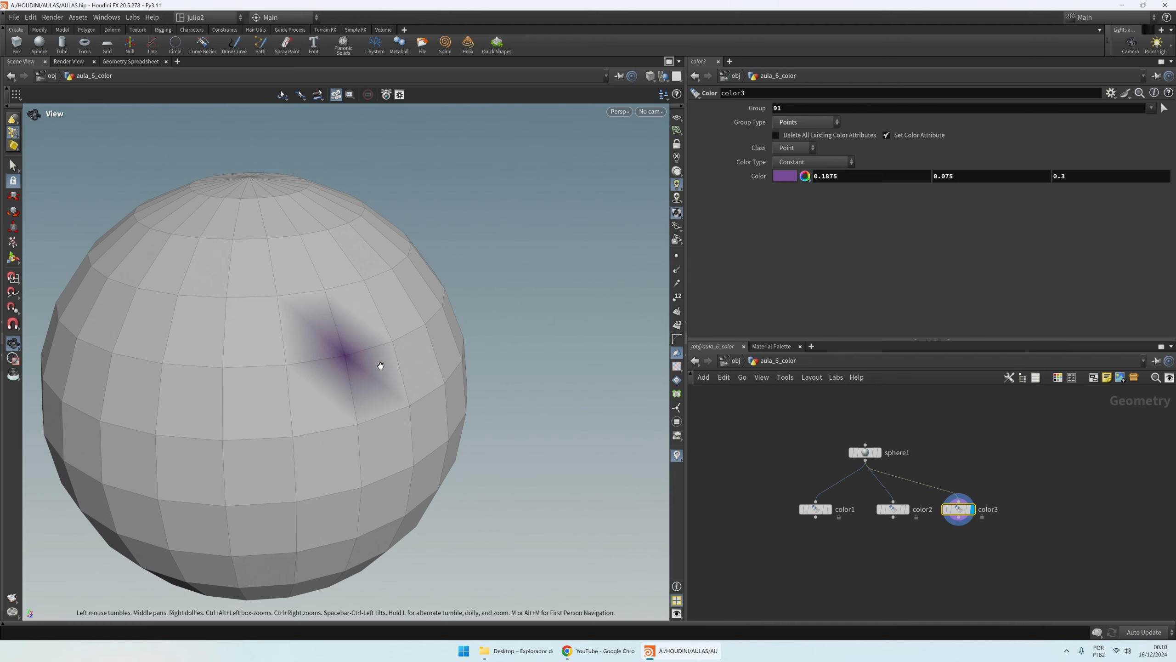
left_click(802, 122)
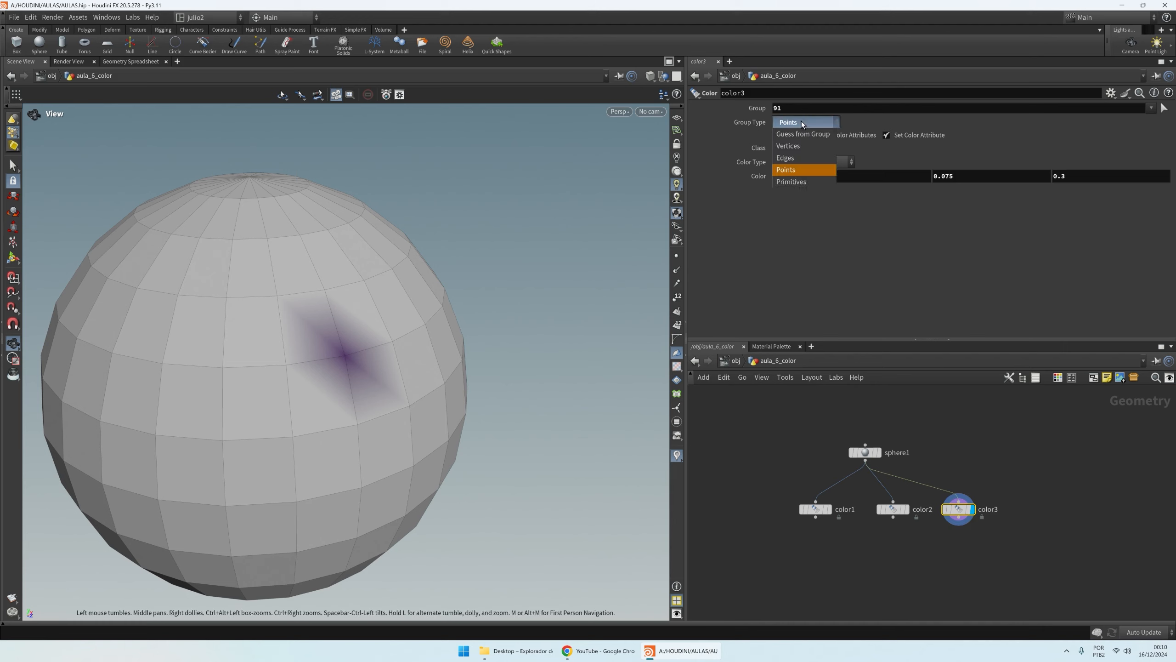
left_click(795, 148)
left_click(793, 148)
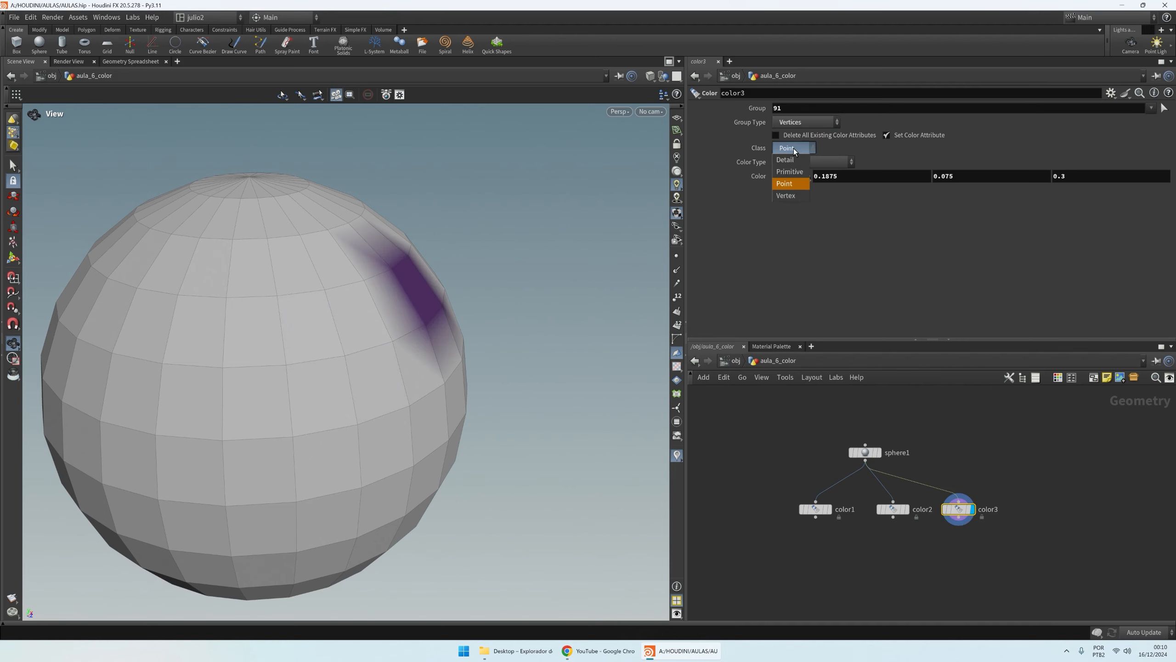
left_click(787, 196)
Step: Pick vertex 91v0, at a corner of one sphere face, as color3's group
left_click_drag(407, 297, 584, 260)
left_click(1164, 107)
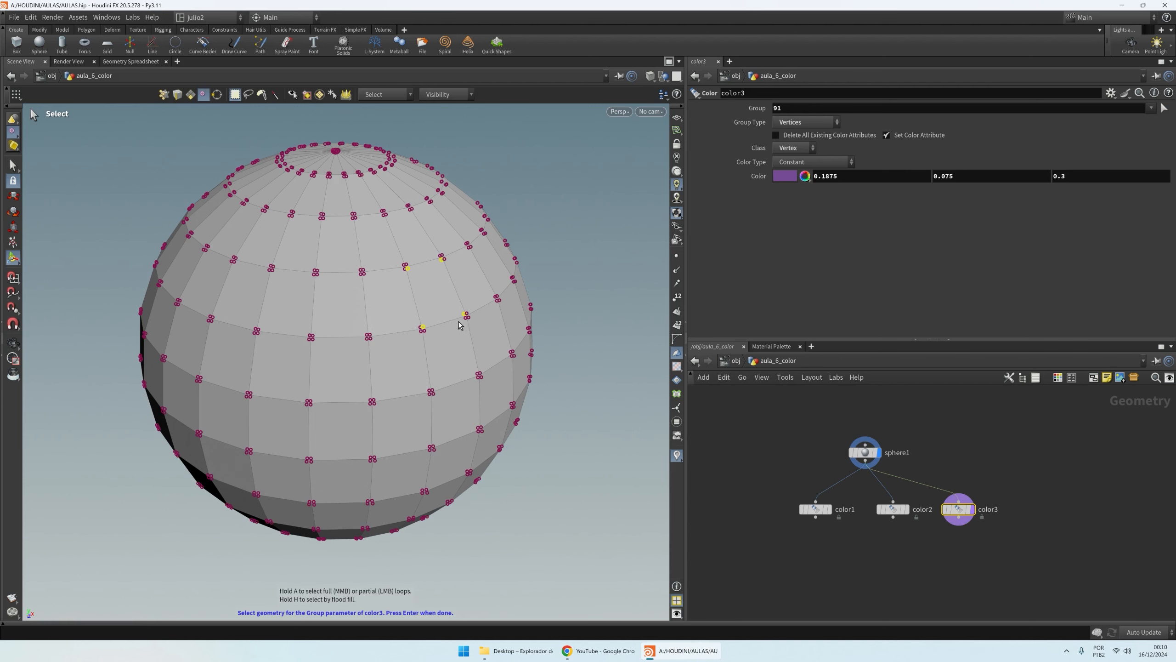
left_click(409, 269)
key("Escape")
scroll(416, 273, "up", 10)
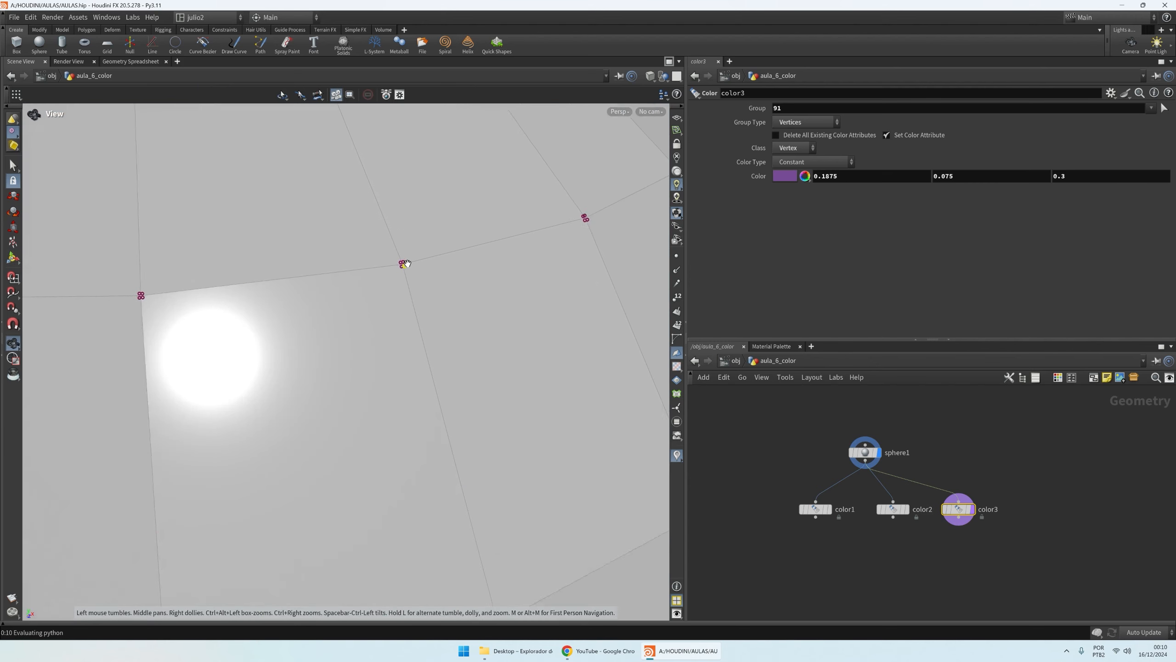
scroll(407, 265, "up", 1)
middle_click_drag(402, 261, 417, 285)
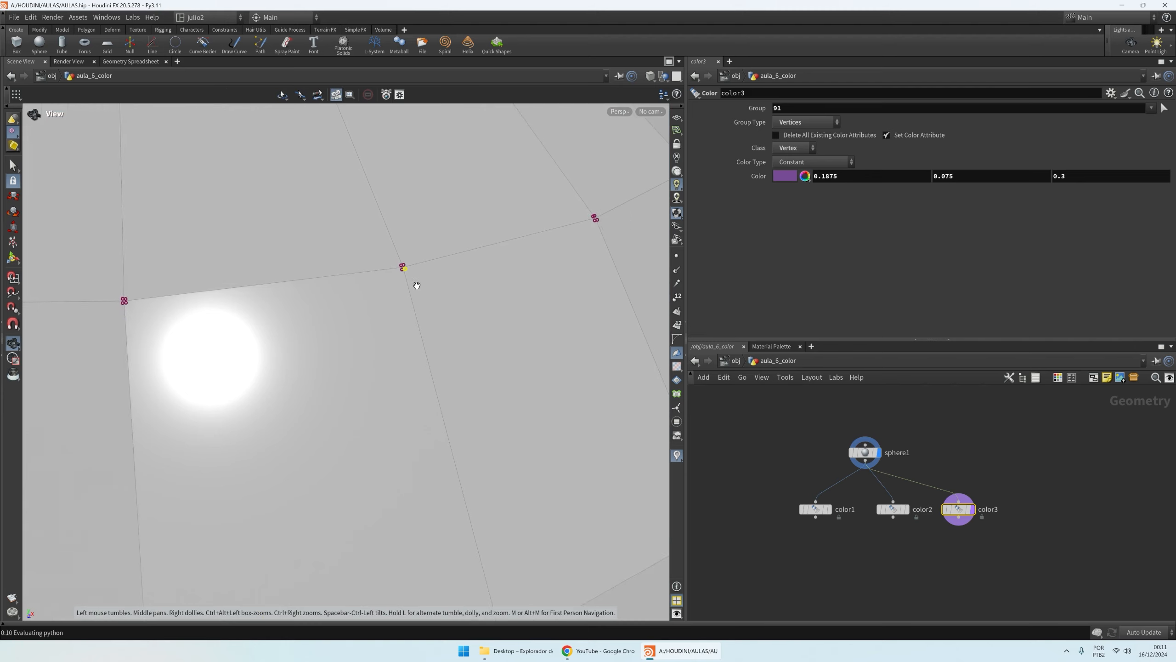
scroll(416, 286, "down", 8)
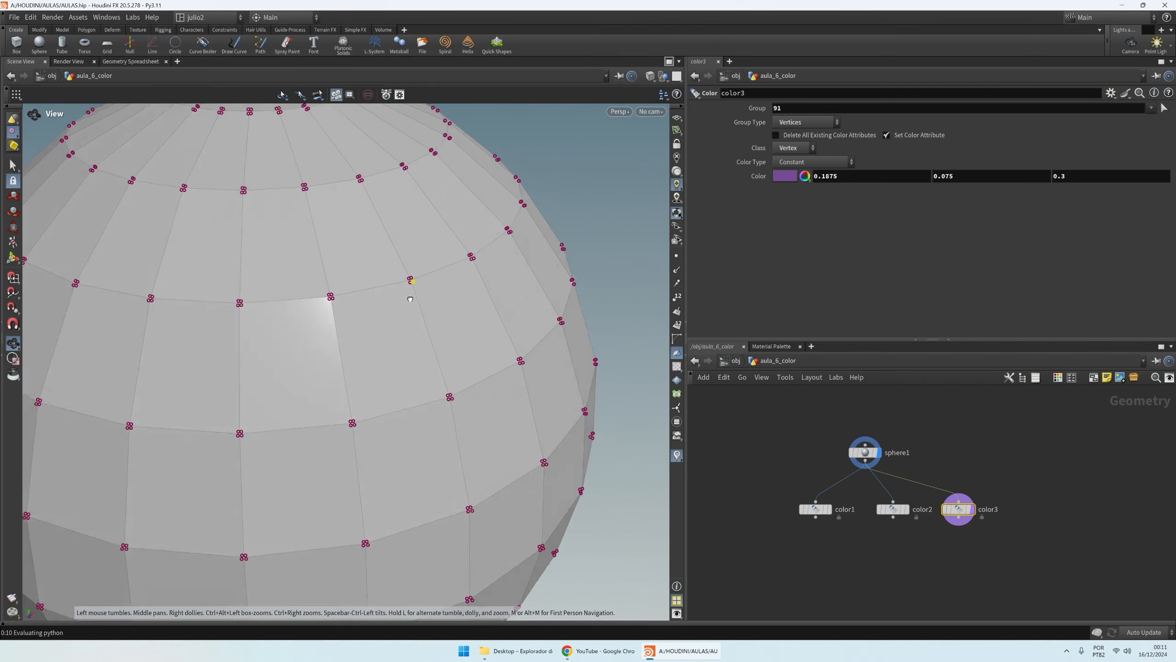
left_click_drag(410, 299, 405, 300)
key("Return")
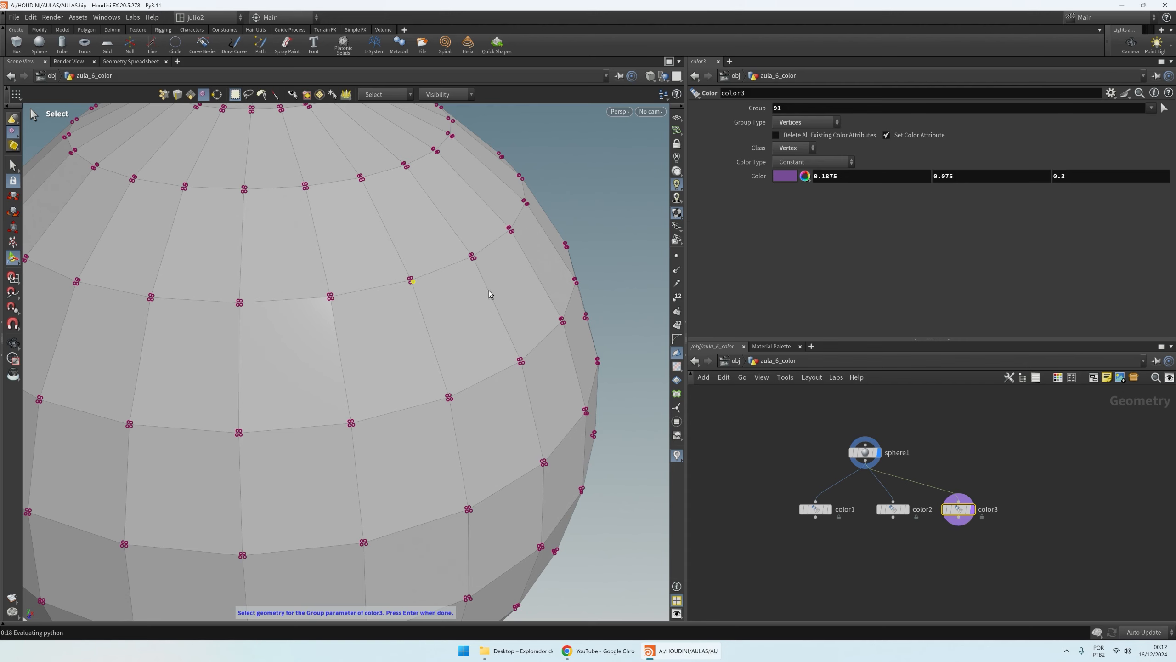
key("Return")
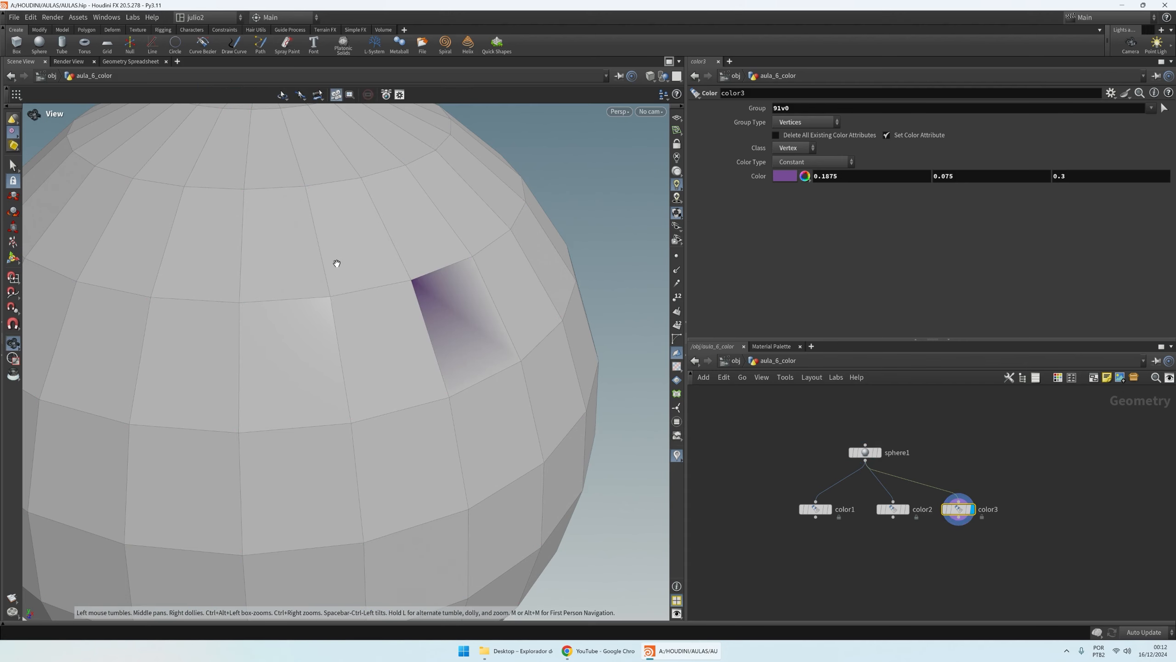
Step: Display color2, color1 and color3 in turn to compare point, primitive and vertex coloring on the sphere
scroll(423, 301, "down", 6)
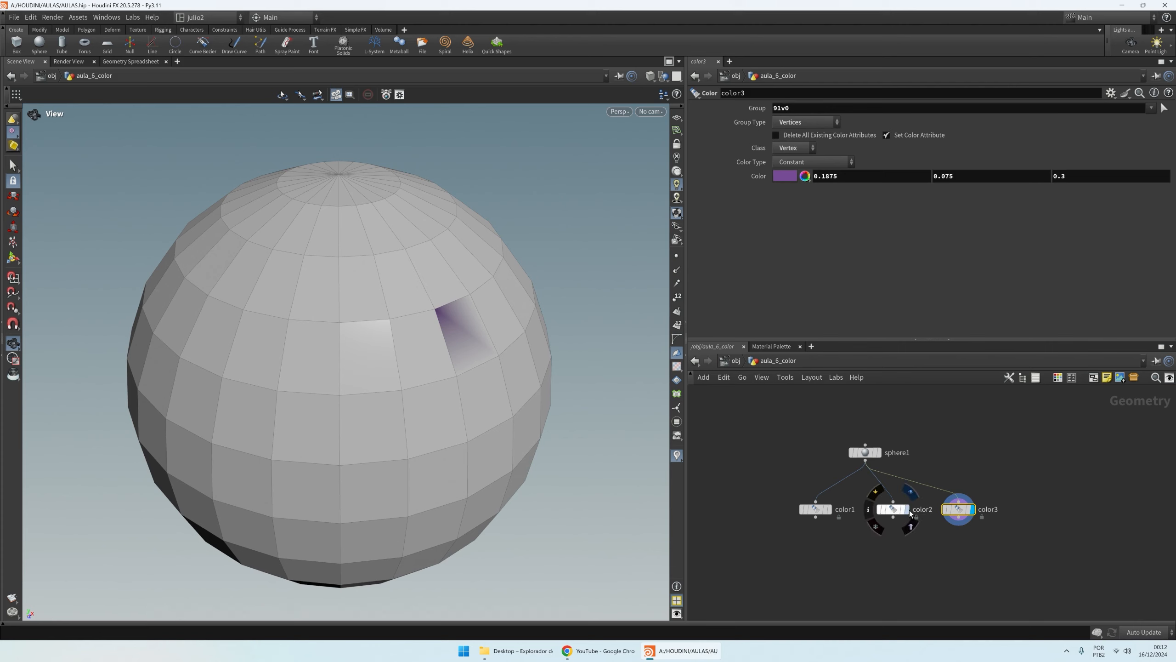
left_click(908, 509)
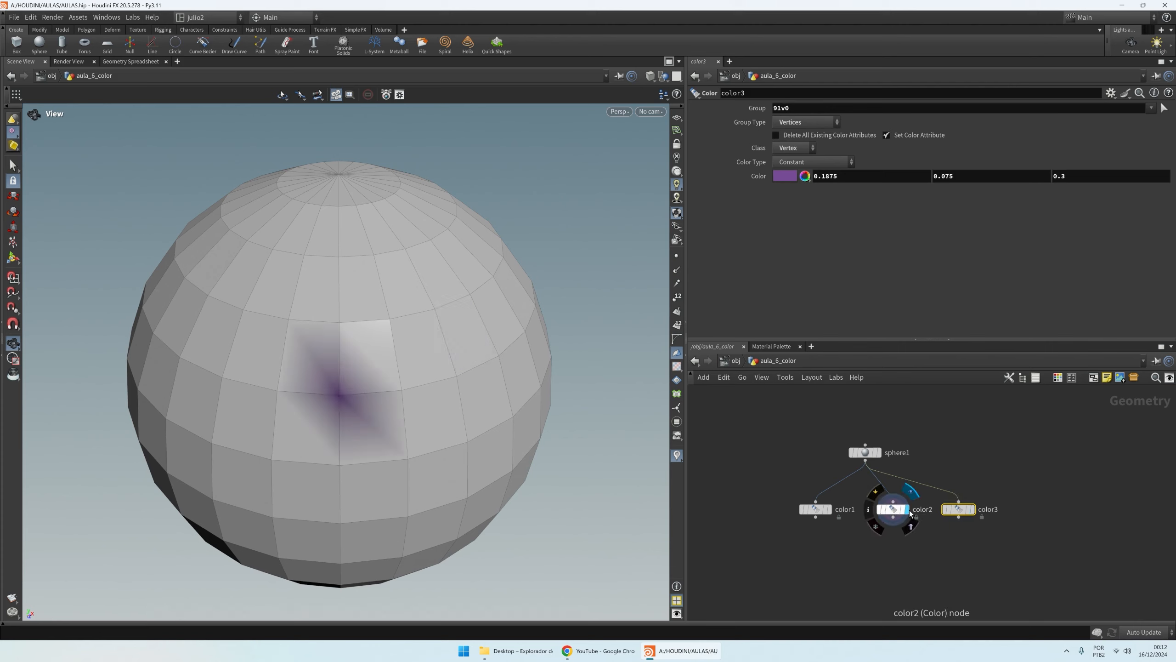
left_click(830, 510)
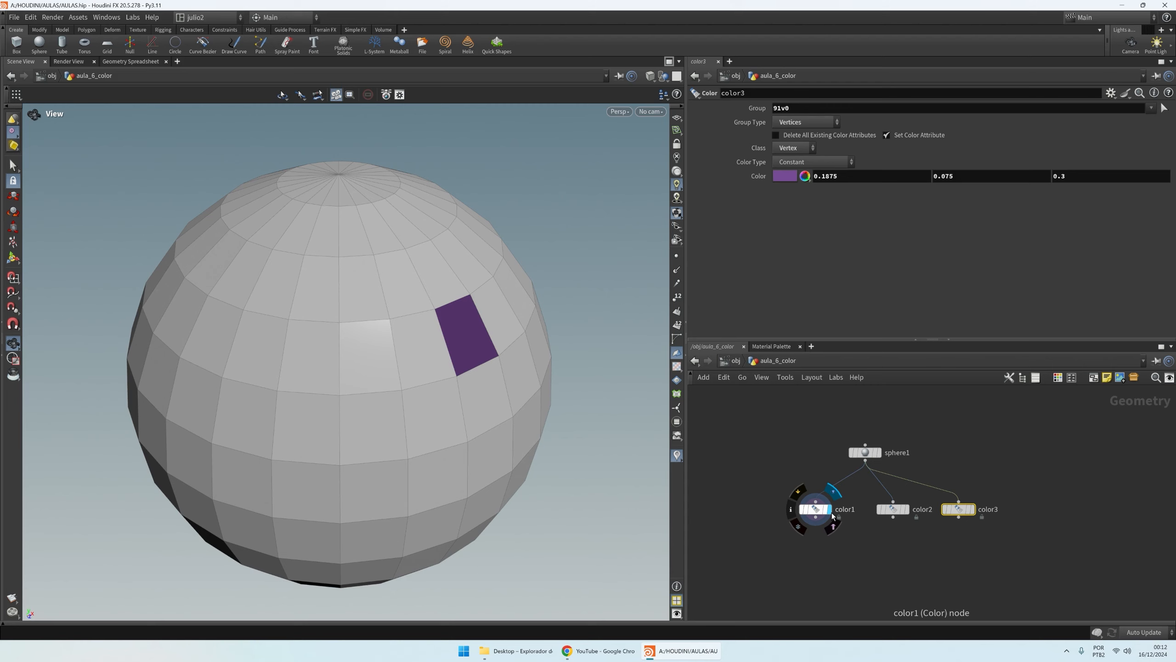
left_click(909, 510)
left_click(973, 509)
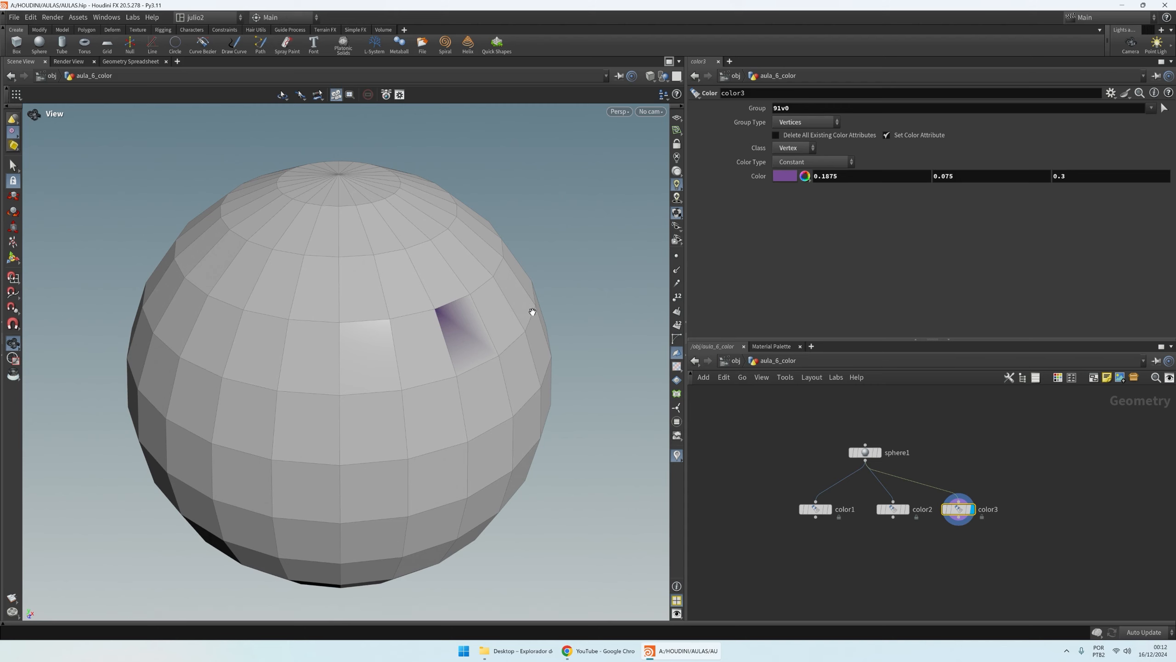
Step: Add a fourth Color node below the others, connect sphere1 to its input and display it
left_click(854, 561)
key("Tab")
type("color")
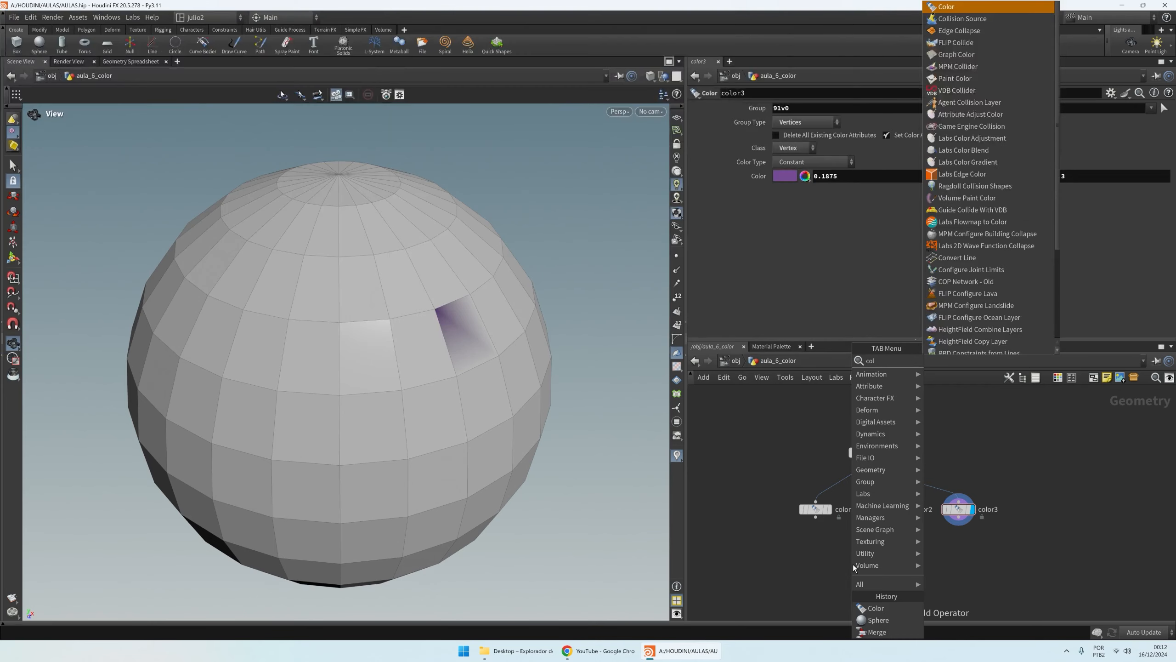
key("Return")
left_click(853, 564)
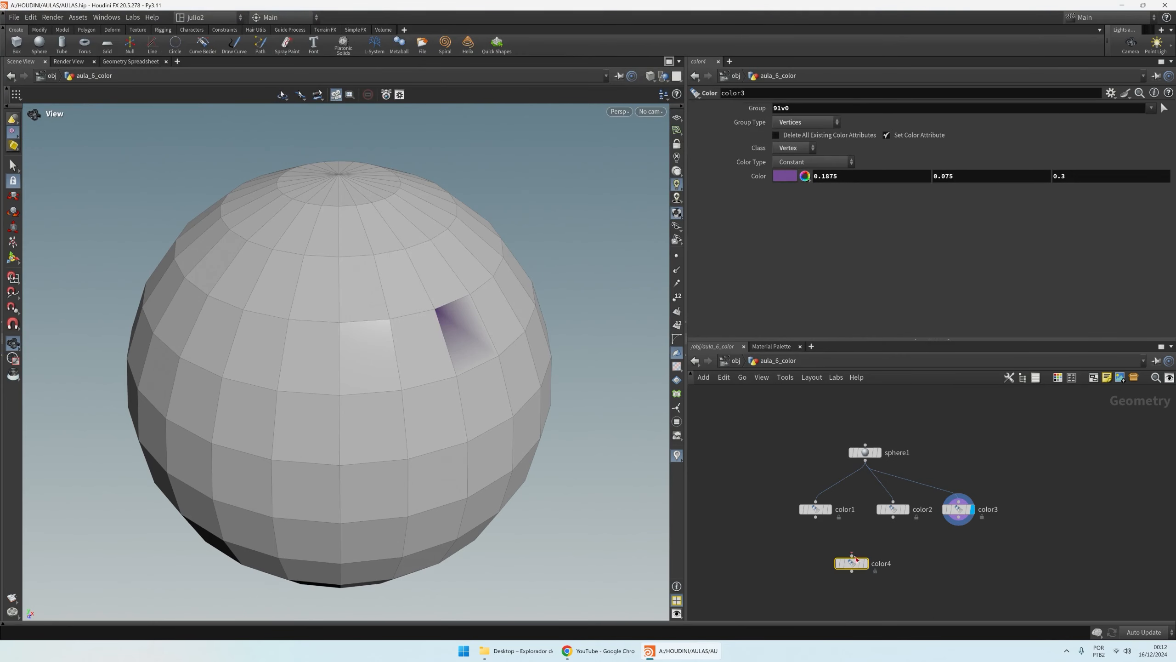
left_click(865, 461)
left_click(852, 554)
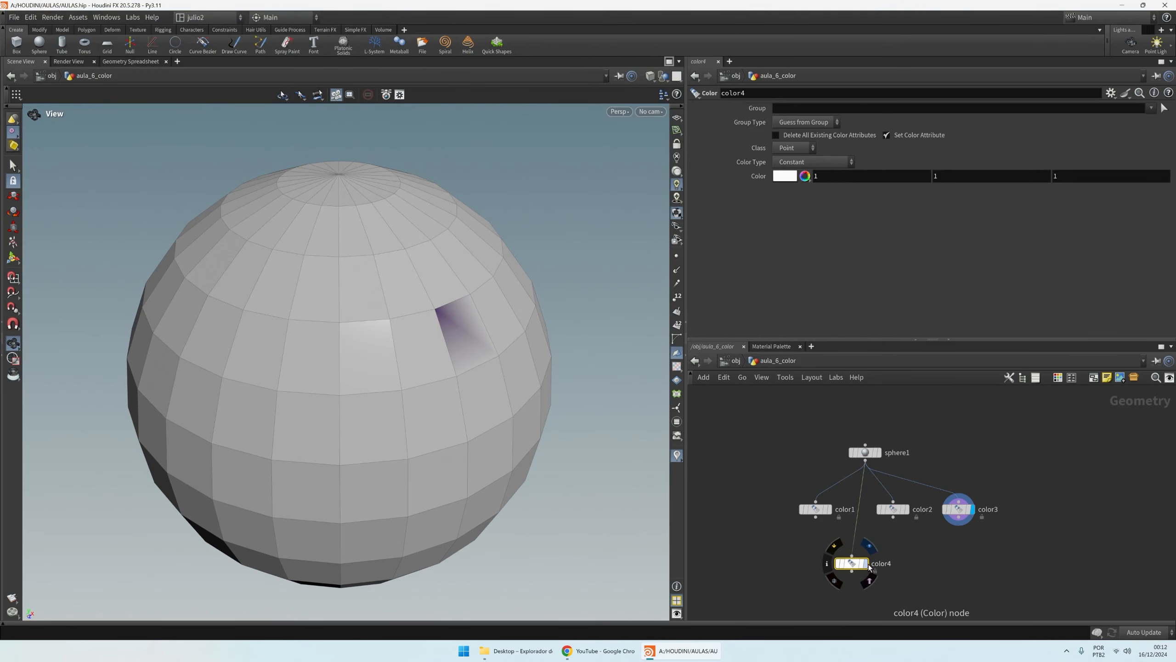
left_click(867, 565)
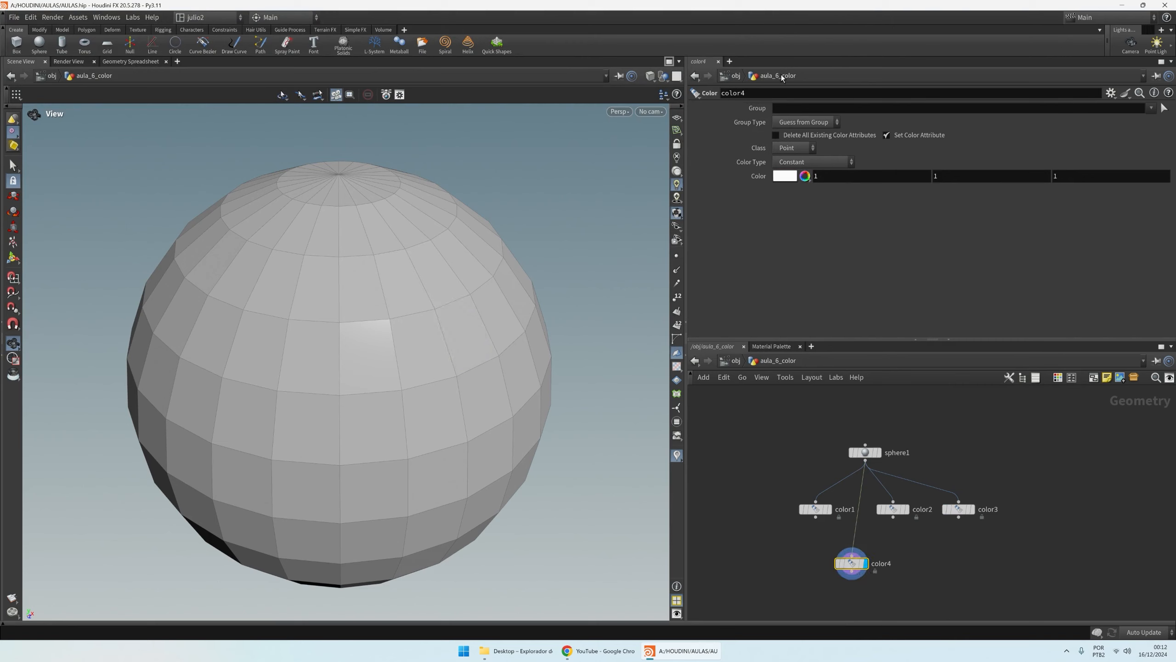
Step: Set color4's color to brown (0.3, 0.1875, 0.075) and its Class to Vertex
left_click(792, 149)
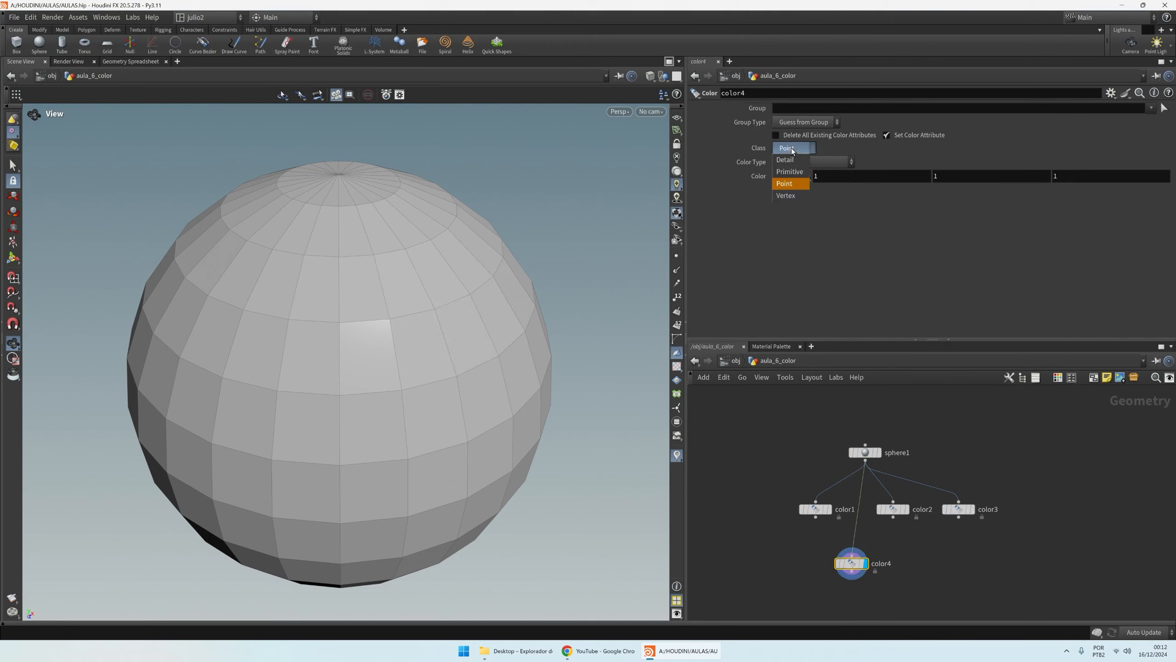
left_click(791, 148)
left_click(790, 178)
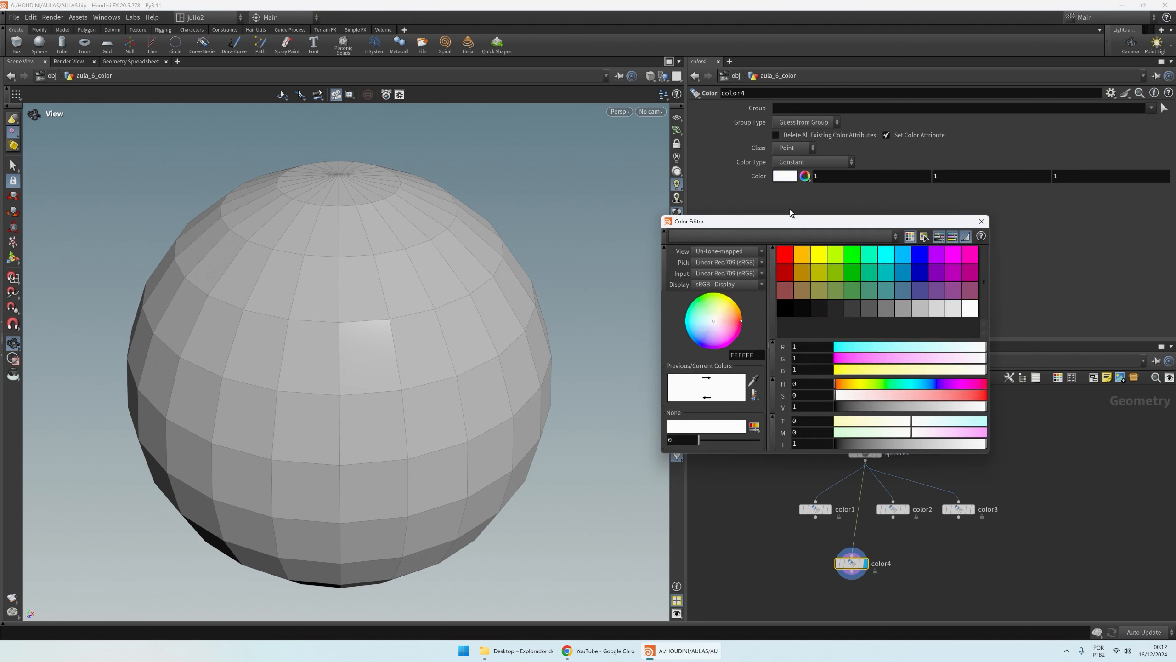
left_click(802, 289)
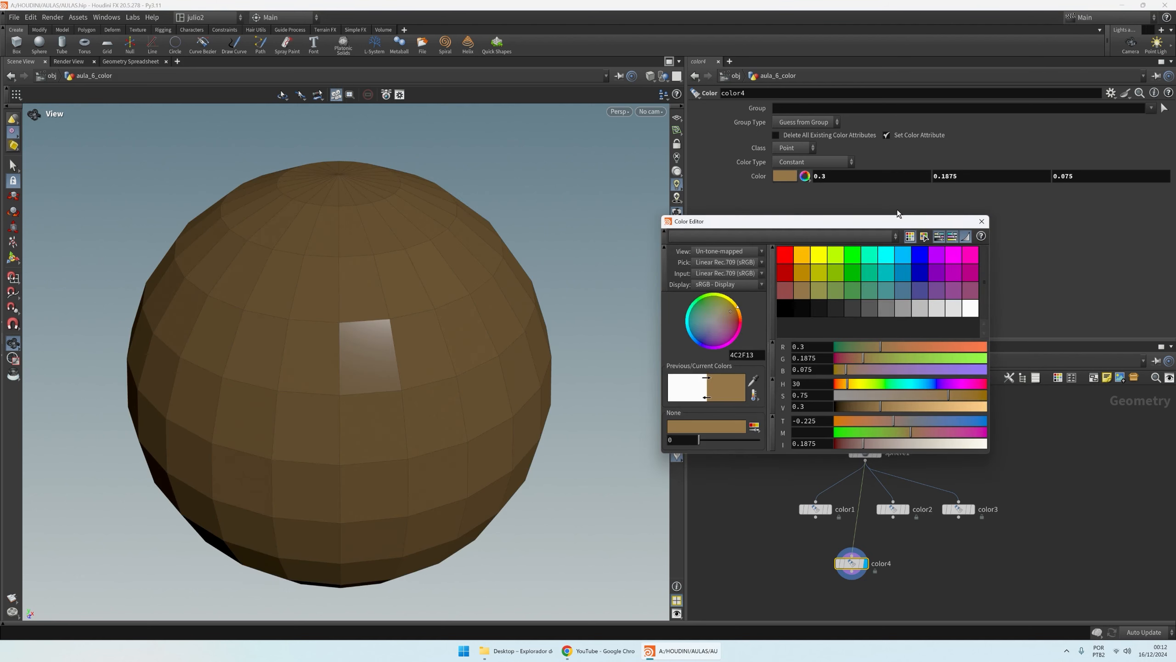
left_click(981, 222)
left_click(792, 148)
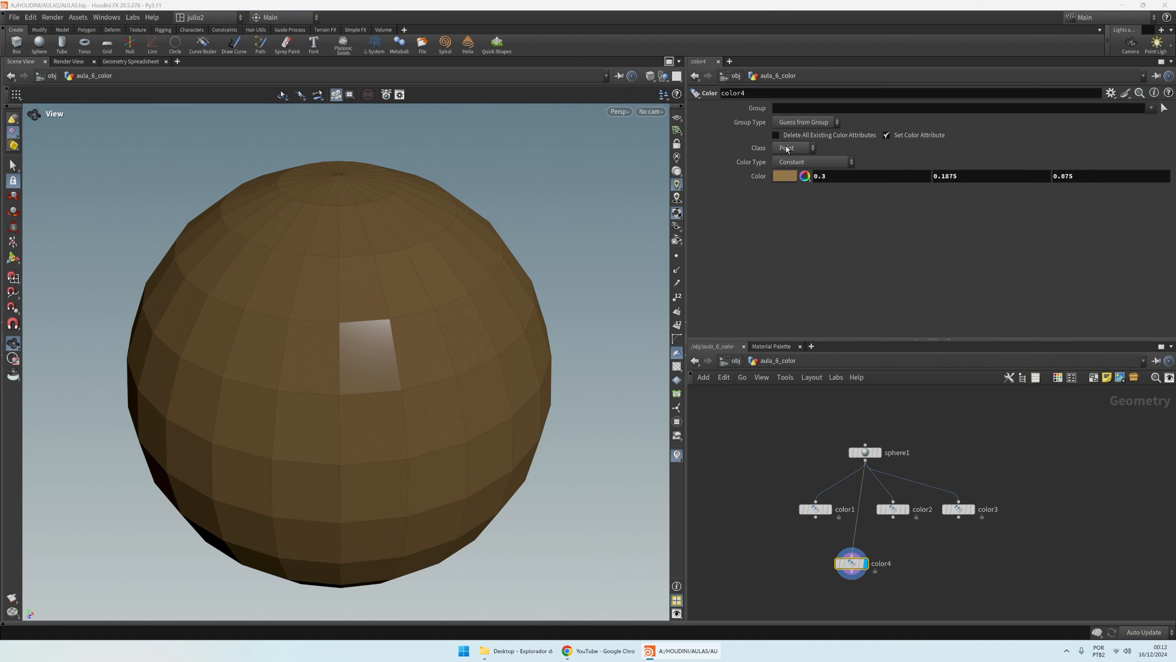
left_click(786, 196)
left_click_drag(633, 196, 346, 313)
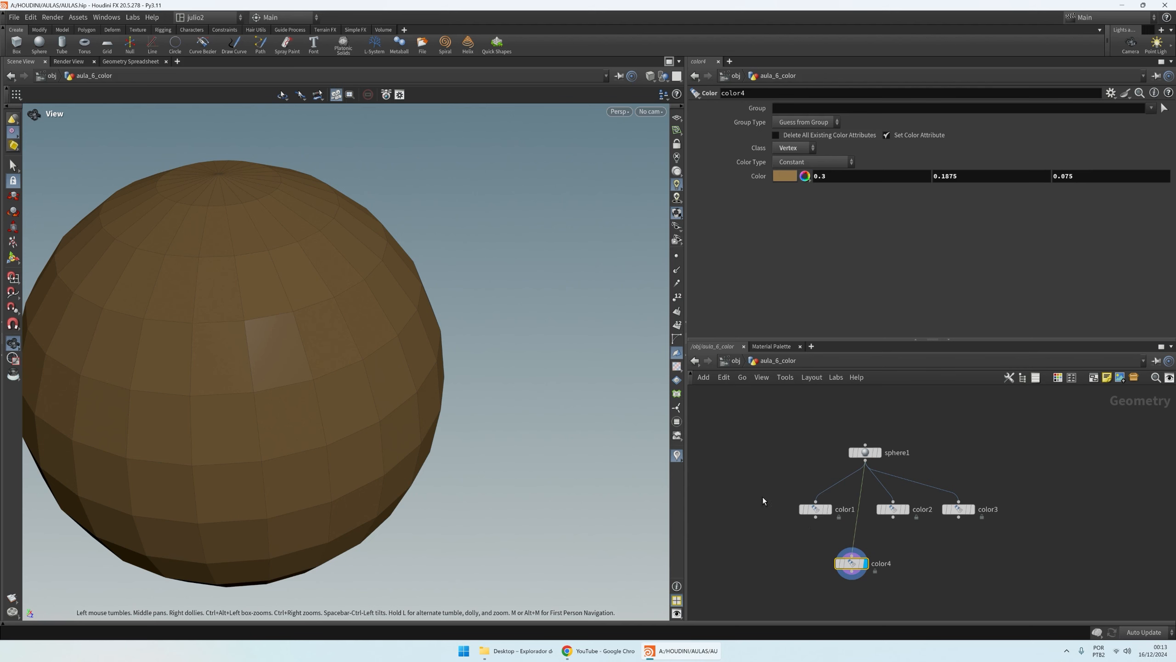
Step: Recheck color4's Class and display all four Color nodes in turn to compare single-element coloring with coloring the whole sphere
left_click(828, 508)
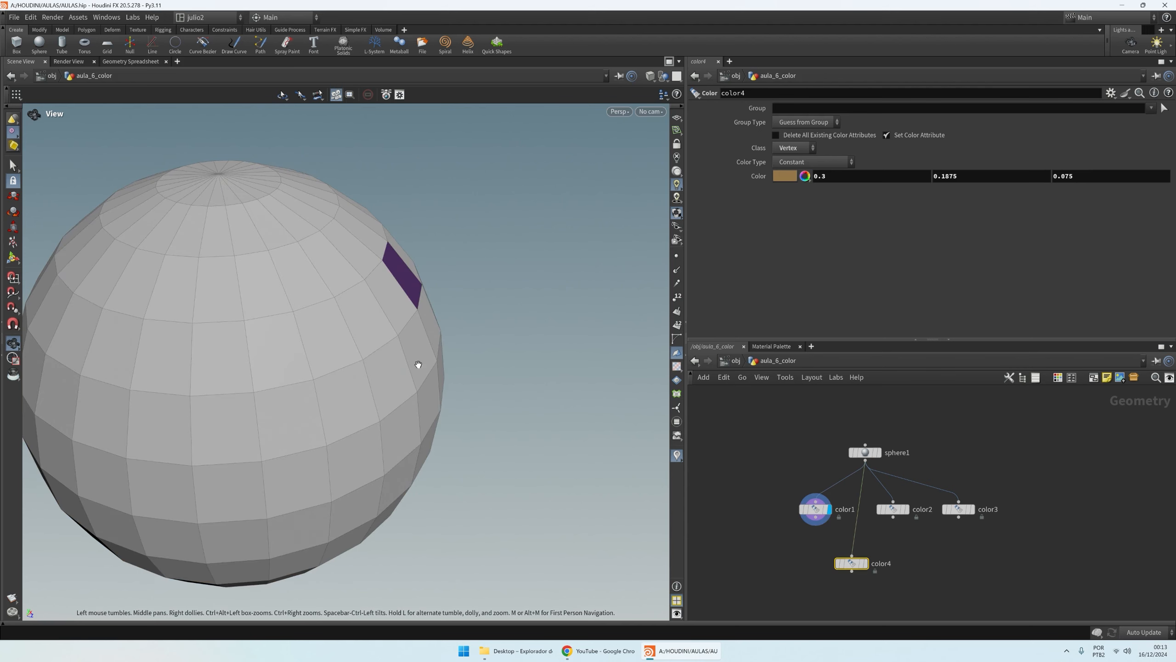
key("h")
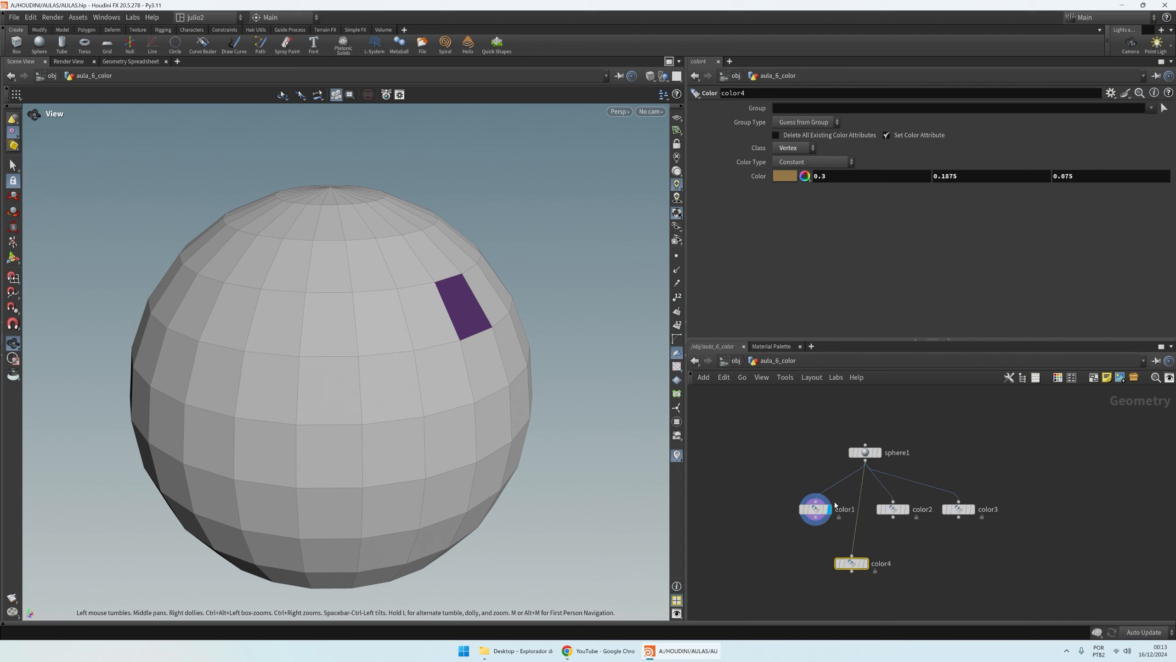
left_click(865, 563)
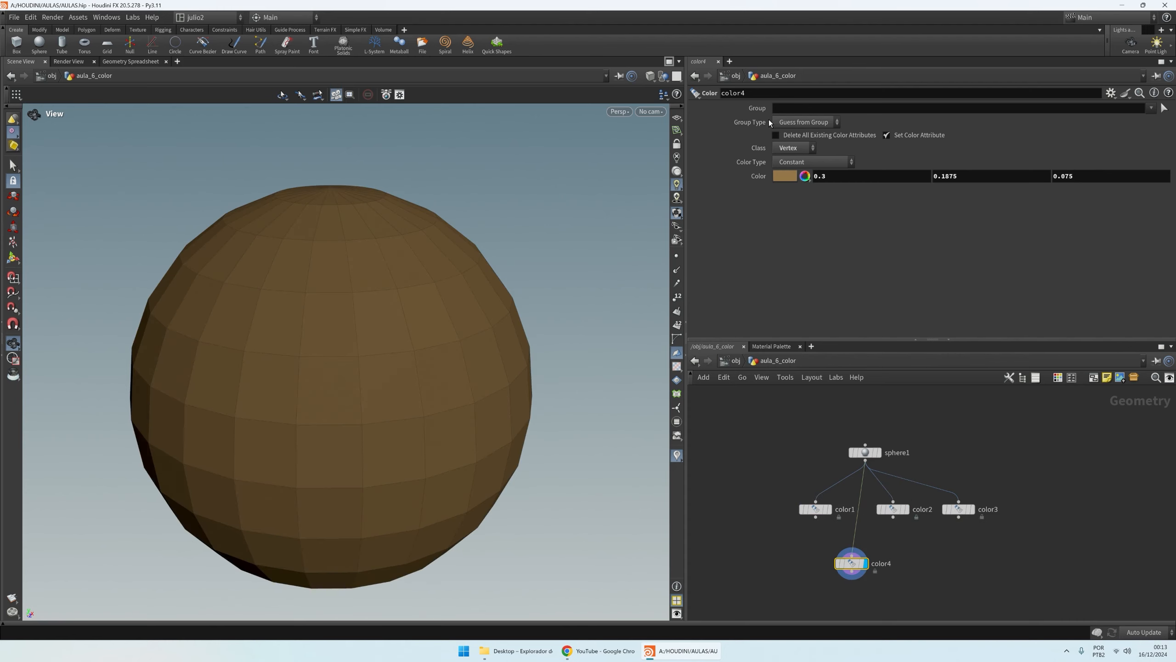
left_click(791, 148)
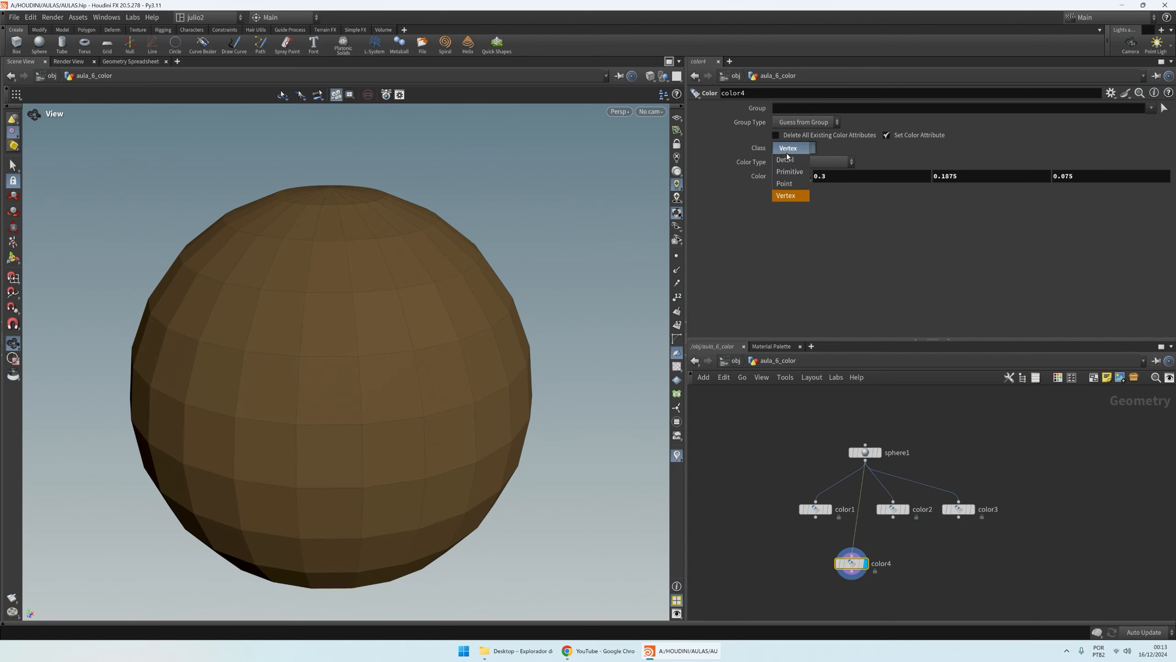
left_click(787, 200)
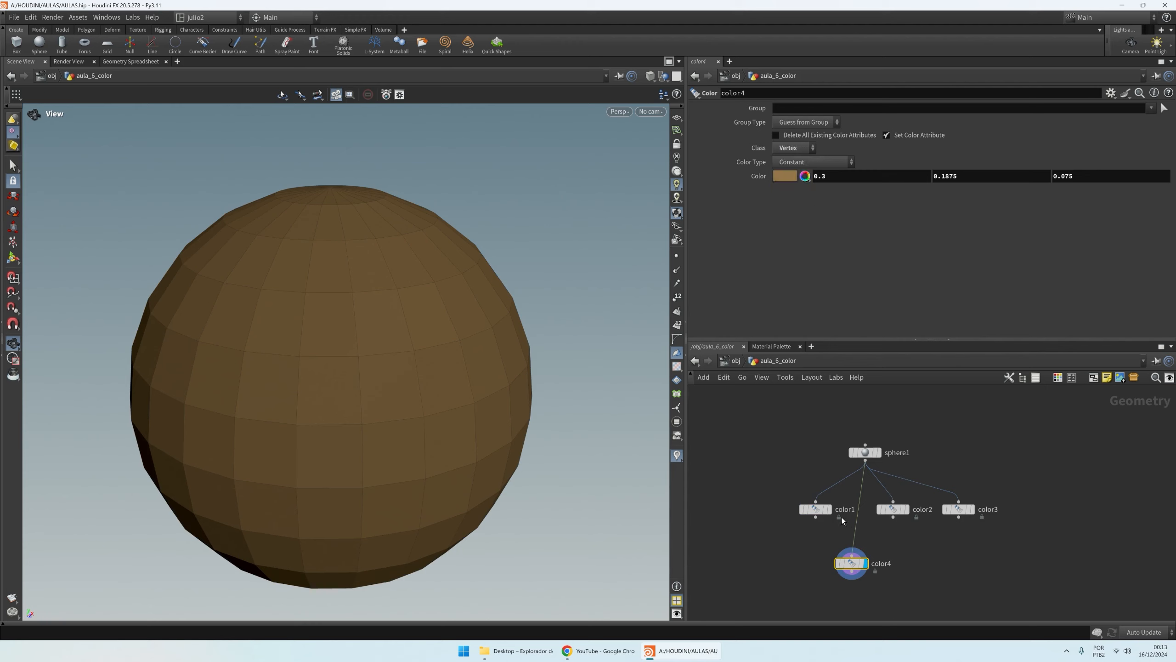
left_click(829, 509)
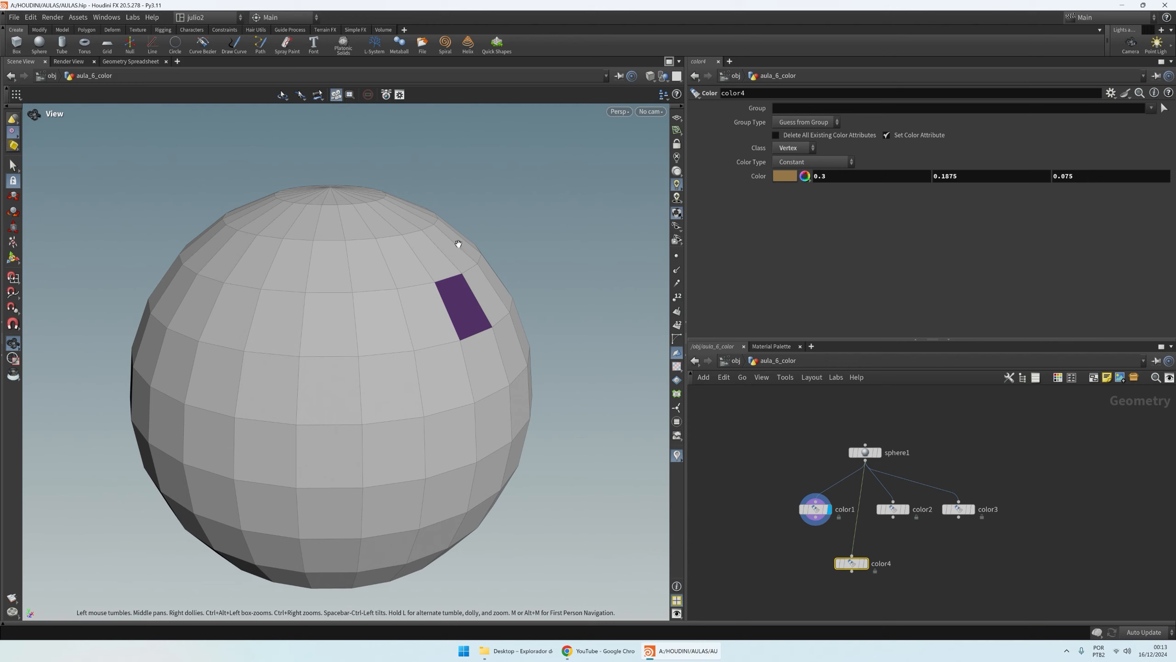
left_click(909, 511)
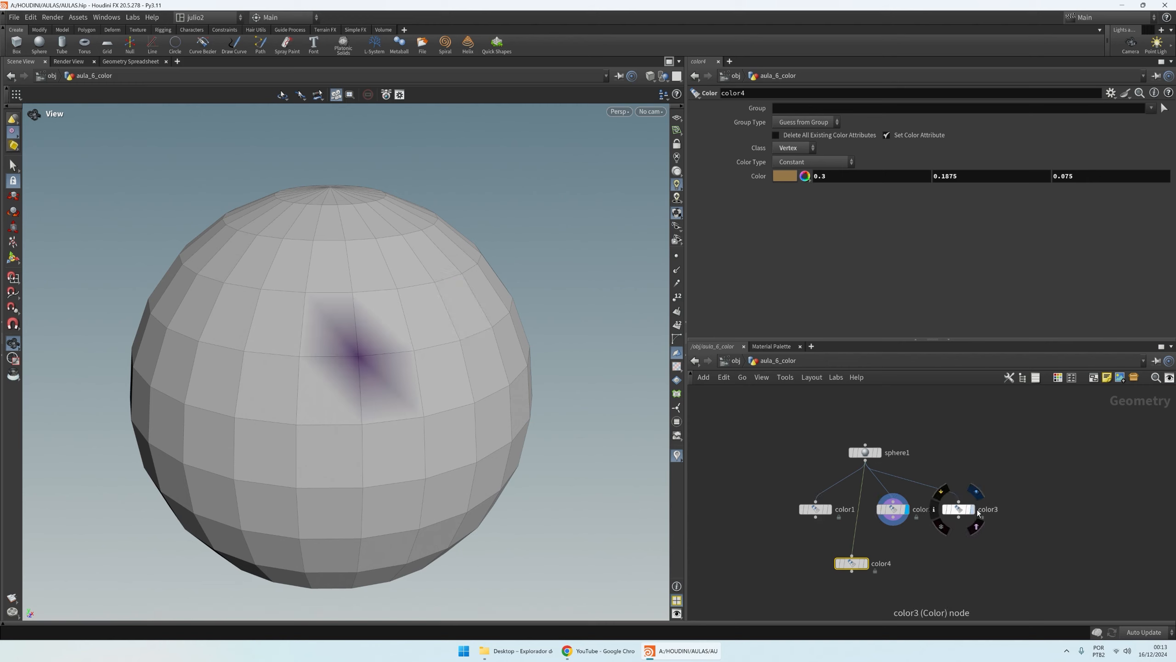
left_click(975, 510)
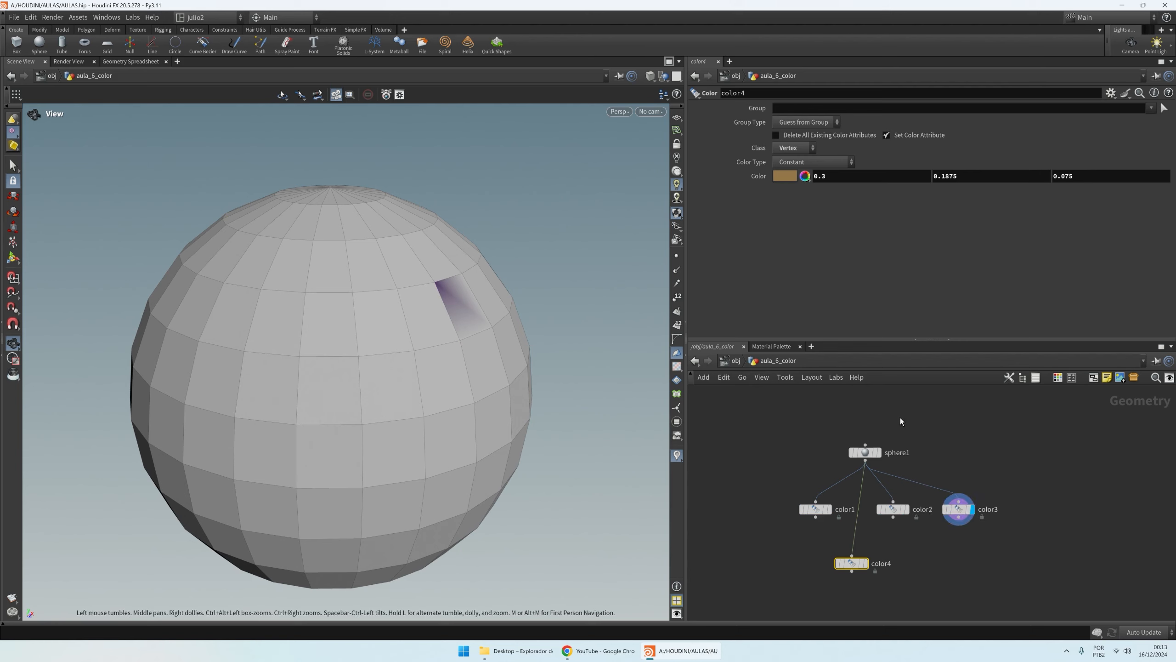
left_click(867, 563)
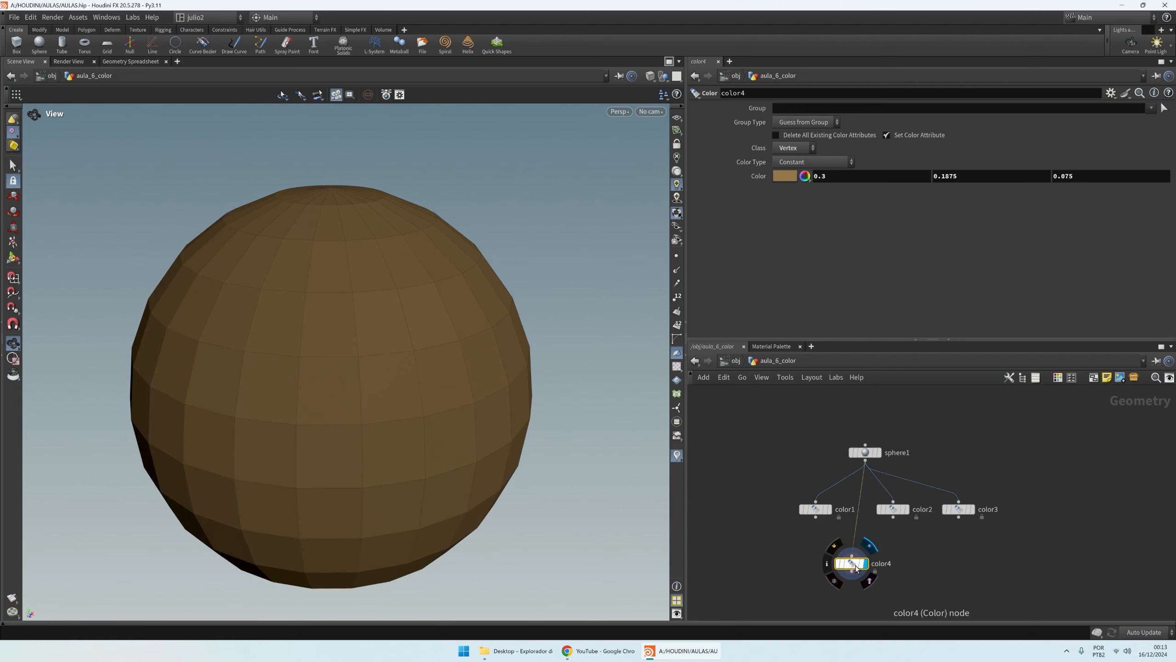
scroll(278, 353, "down", 5)
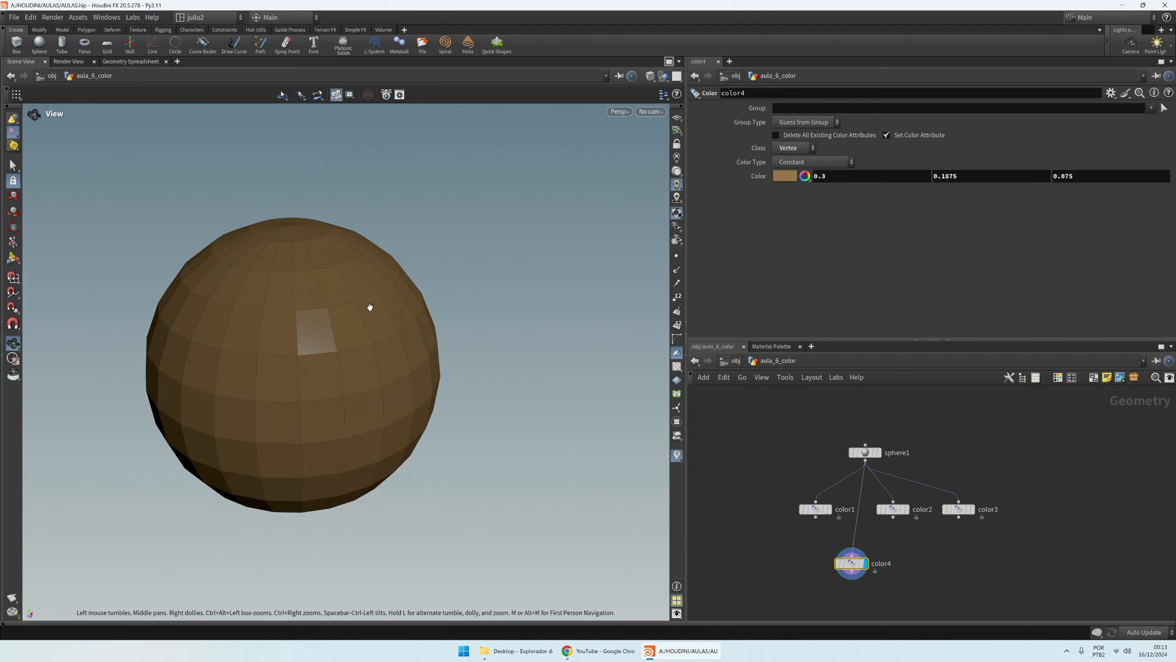
left_click_drag(371, 308, 340, 308)
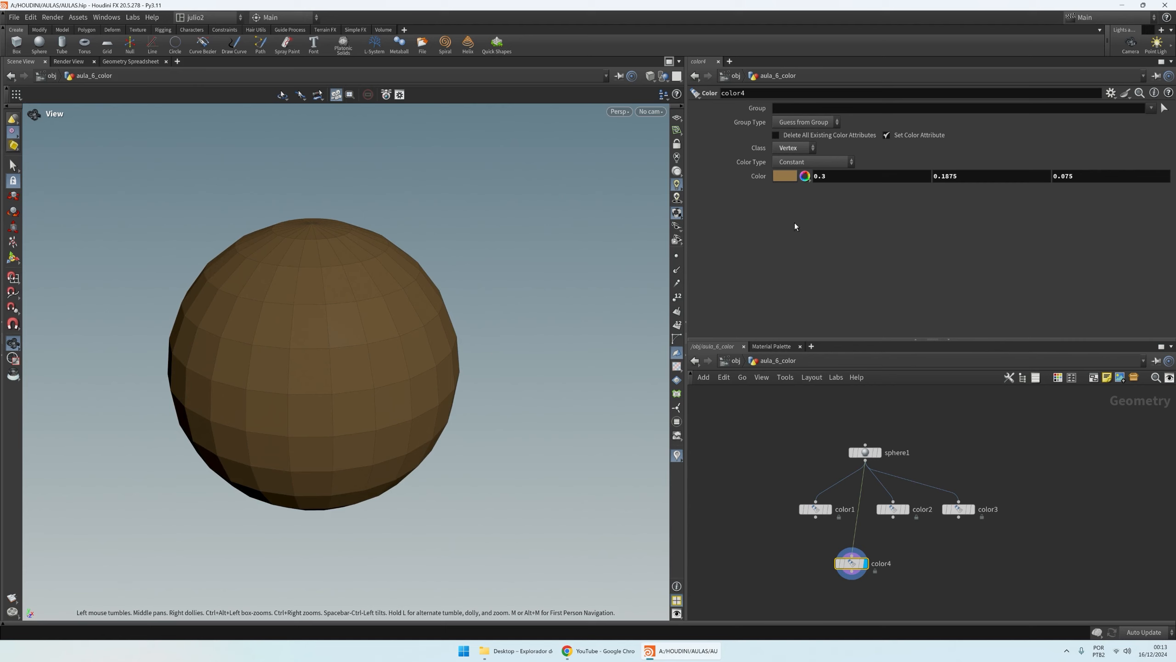
Step: Set color4's Color Type to Random and its Class to Primitive
left_click(792, 163)
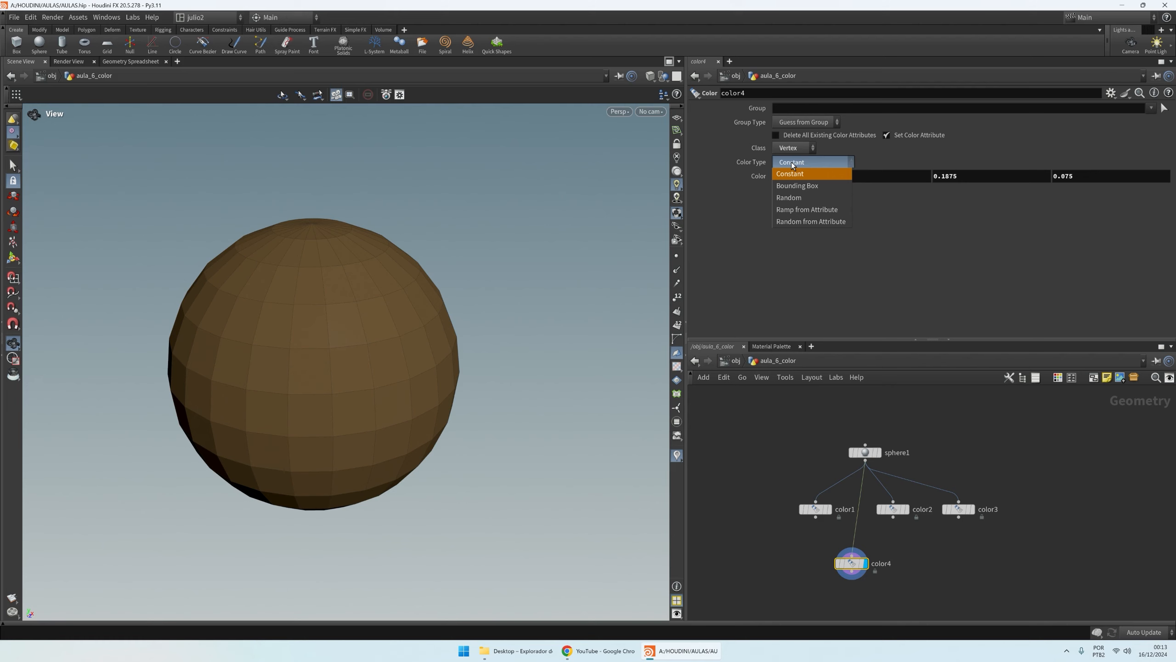
left_click(789, 198)
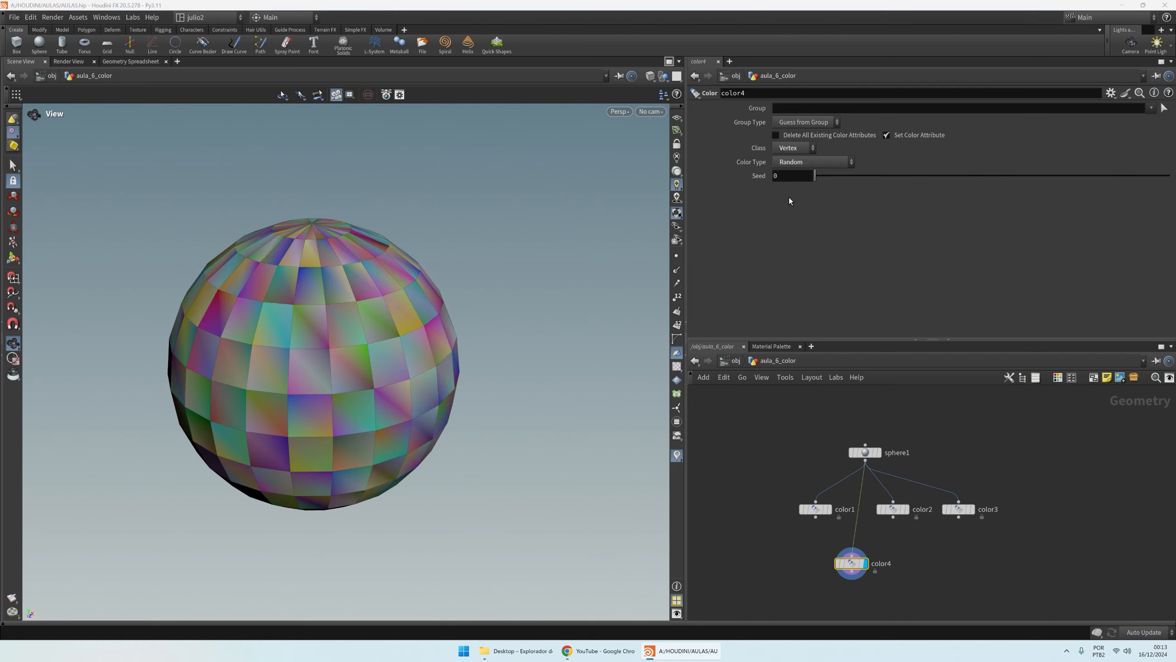
scroll(342, 373, "down", 2)
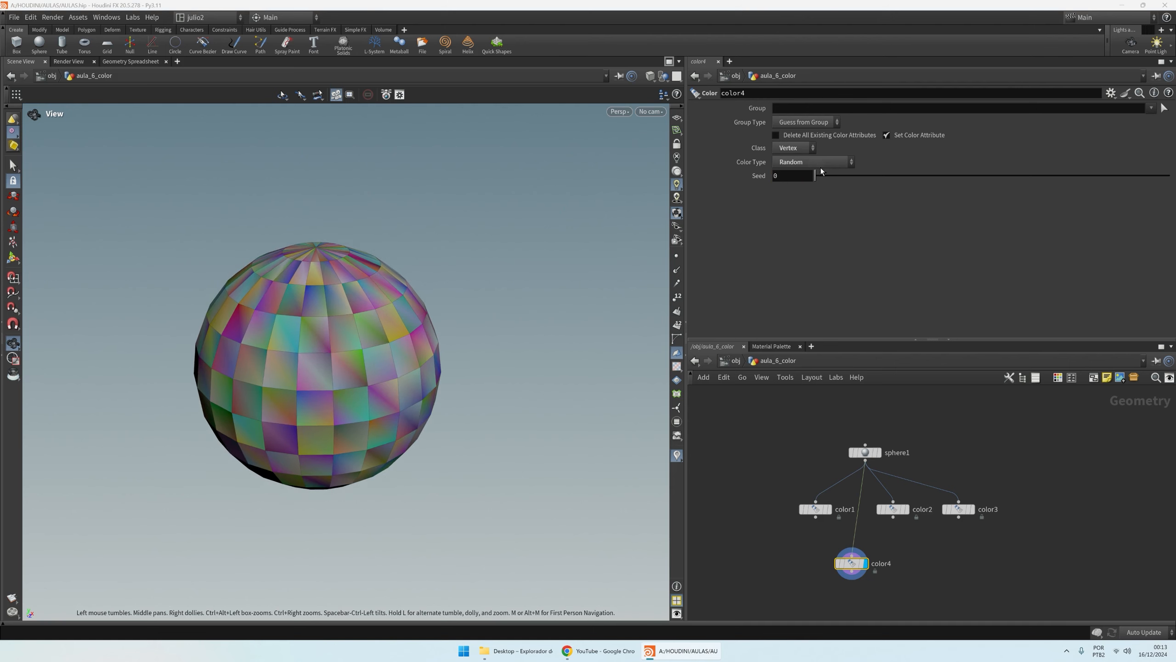
left_click(795, 148)
left_click(791, 172)
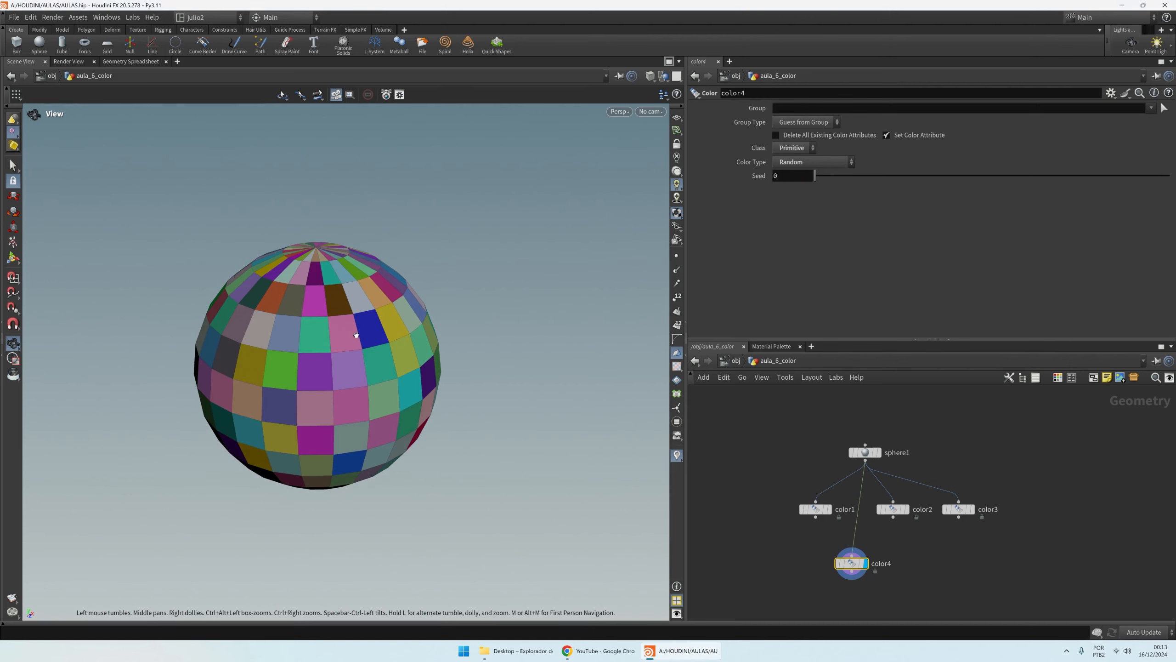
left_click_drag(356, 334, 377, 337)
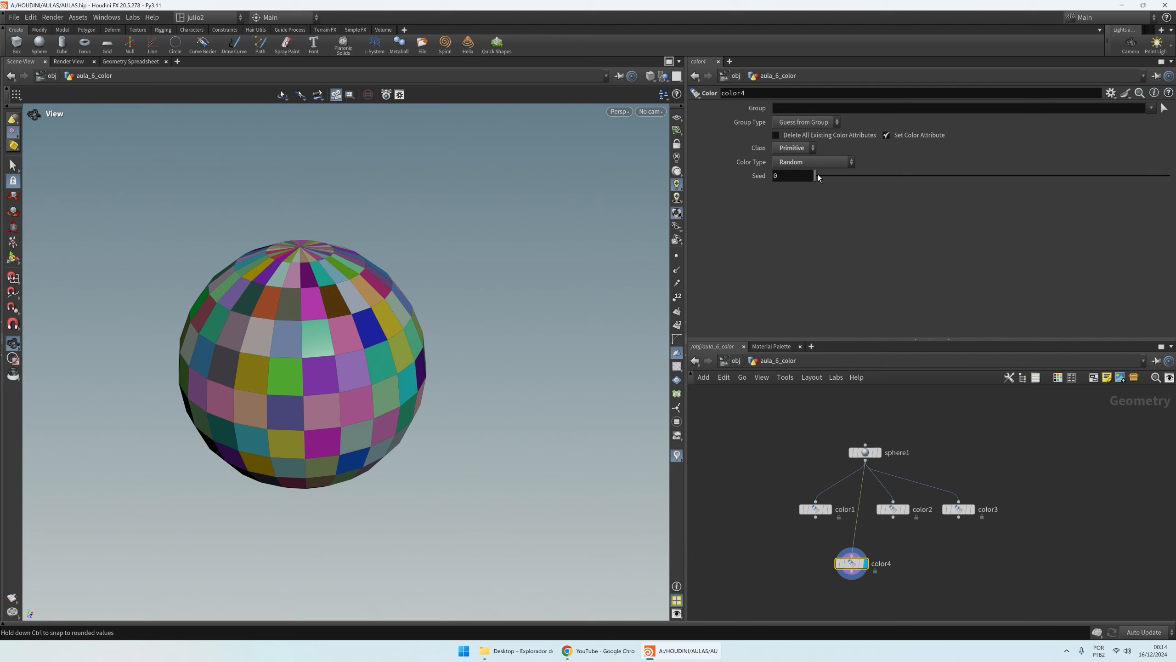
Step: Try random Seed 0.337 on color4's primitives, switch its Class to Point and try Seed 0.925, inspecting the sphere up close
mouse_move(815, 174)
left_mouse_down()
mouse_move(1158, 175)
mouse_move(879, 190)
mouse_move(866, 189)
mouse_move(870, 176)
mouse_move(828, 177)
left_mouse_up()
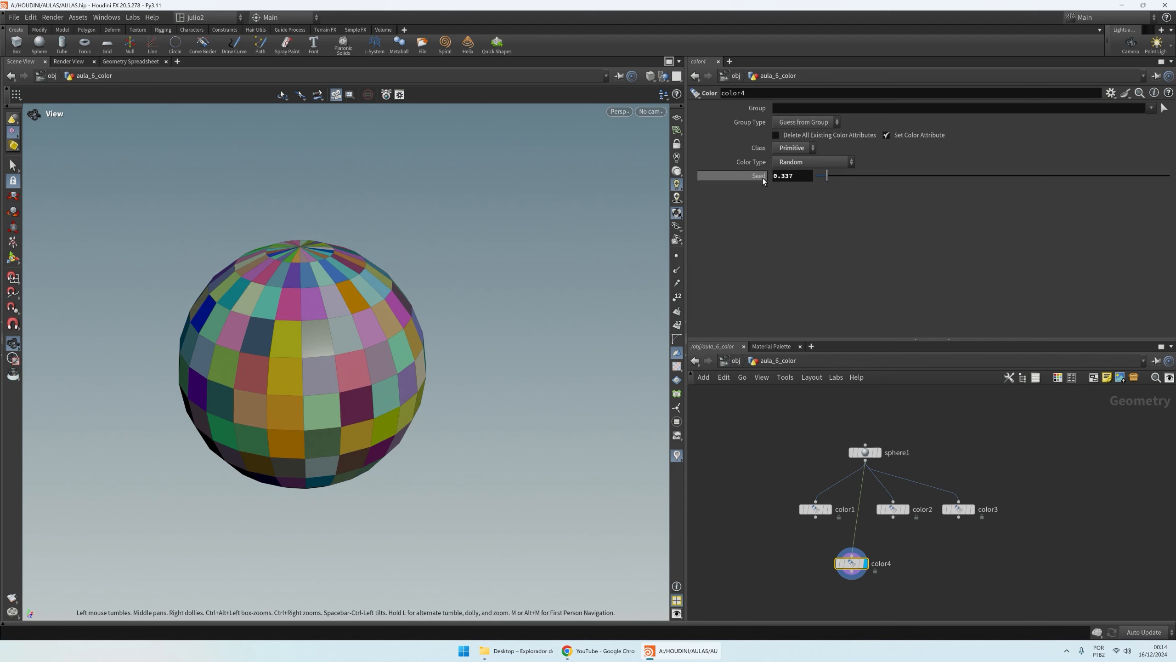
left_click(802, 149)
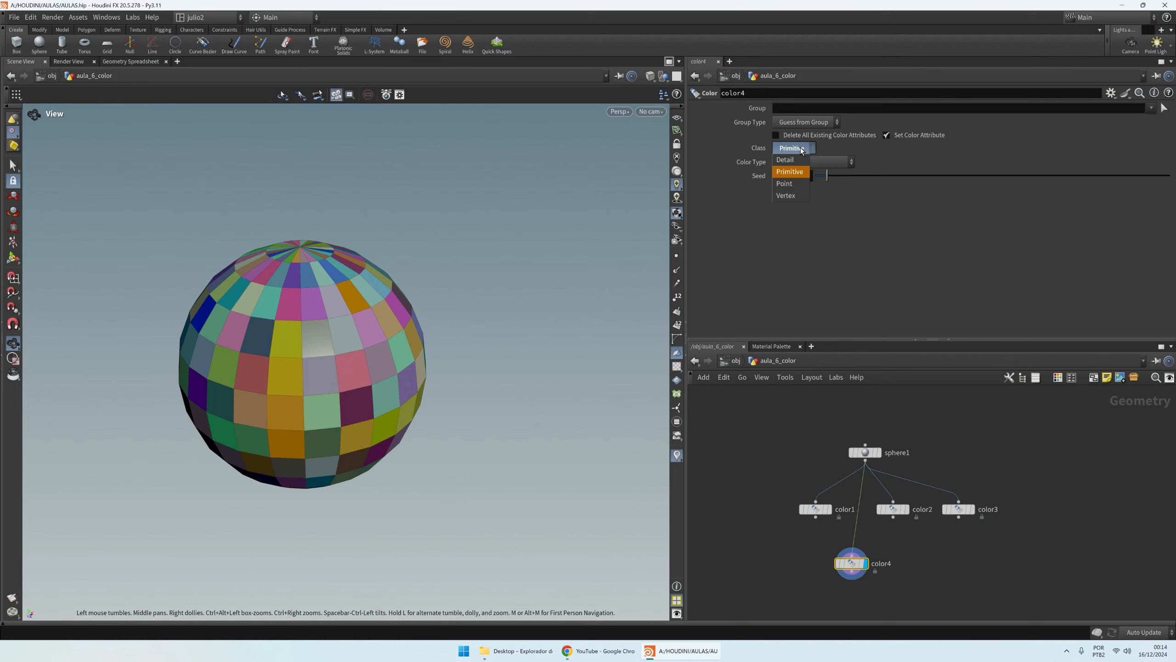
left_click(795, 183)
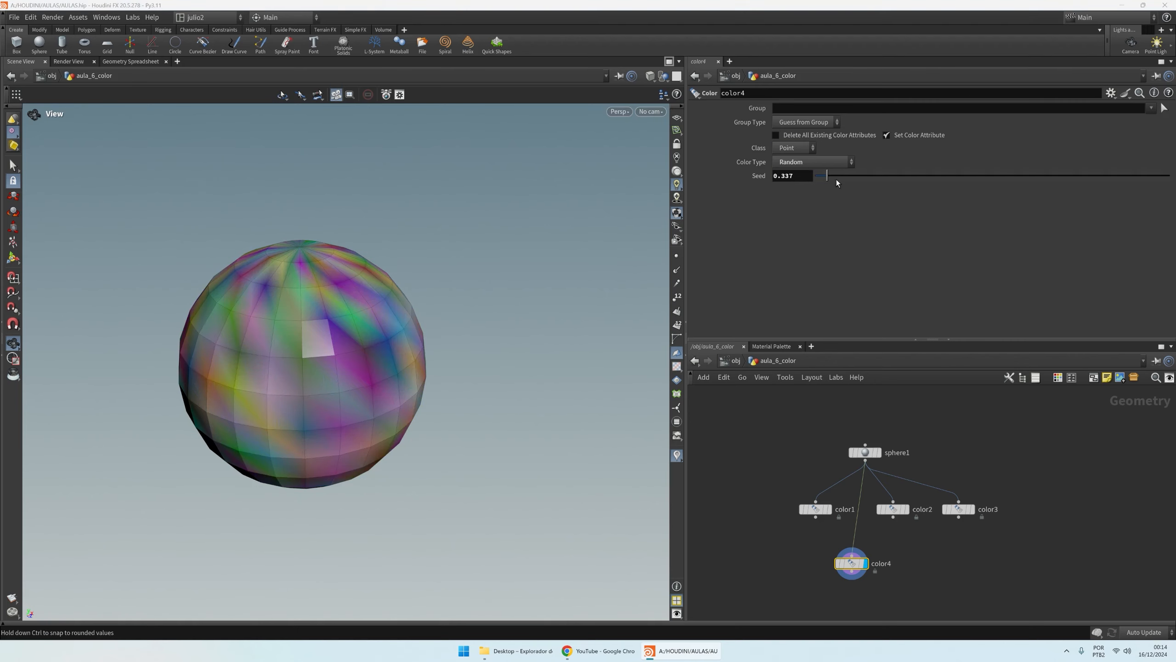
left_click_drag(827, 178, 848, 175)
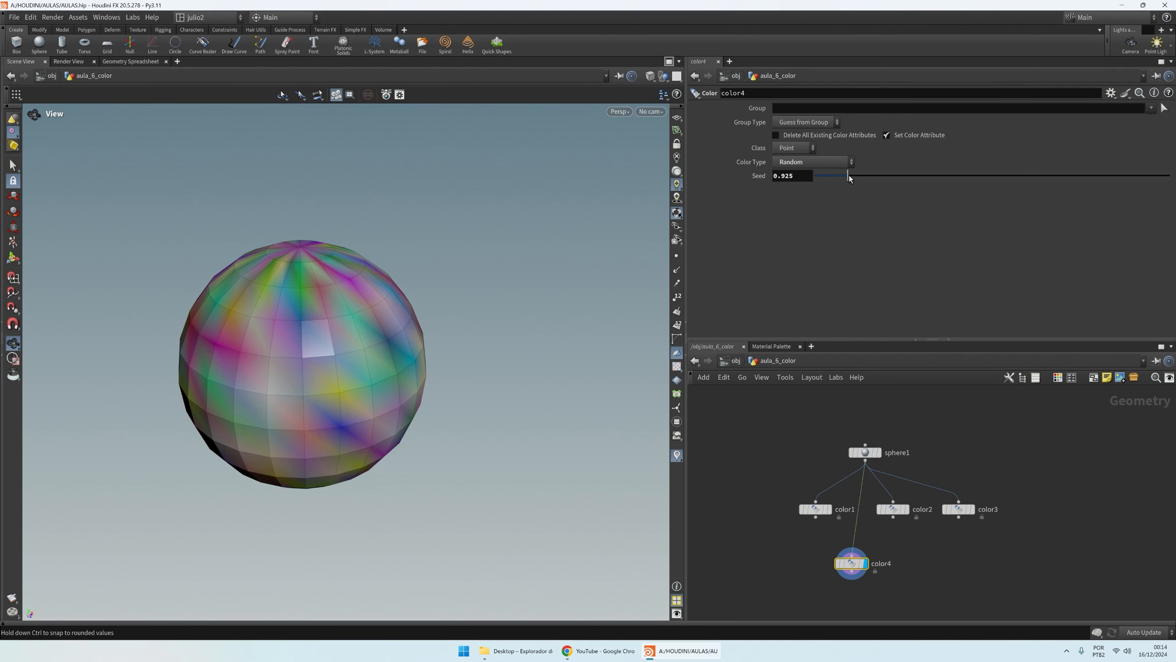
scroll(367, 307, "up", 10)
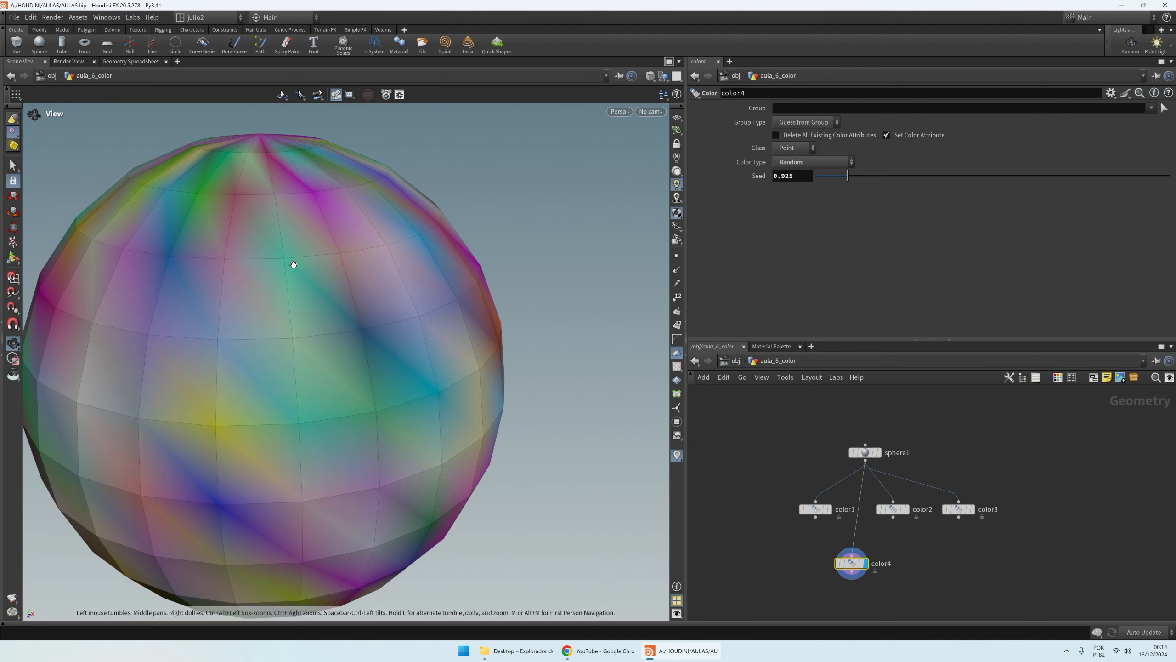
left_click_drag(294, 263, 338, 320)
scroll(311, 310, "down", 3)
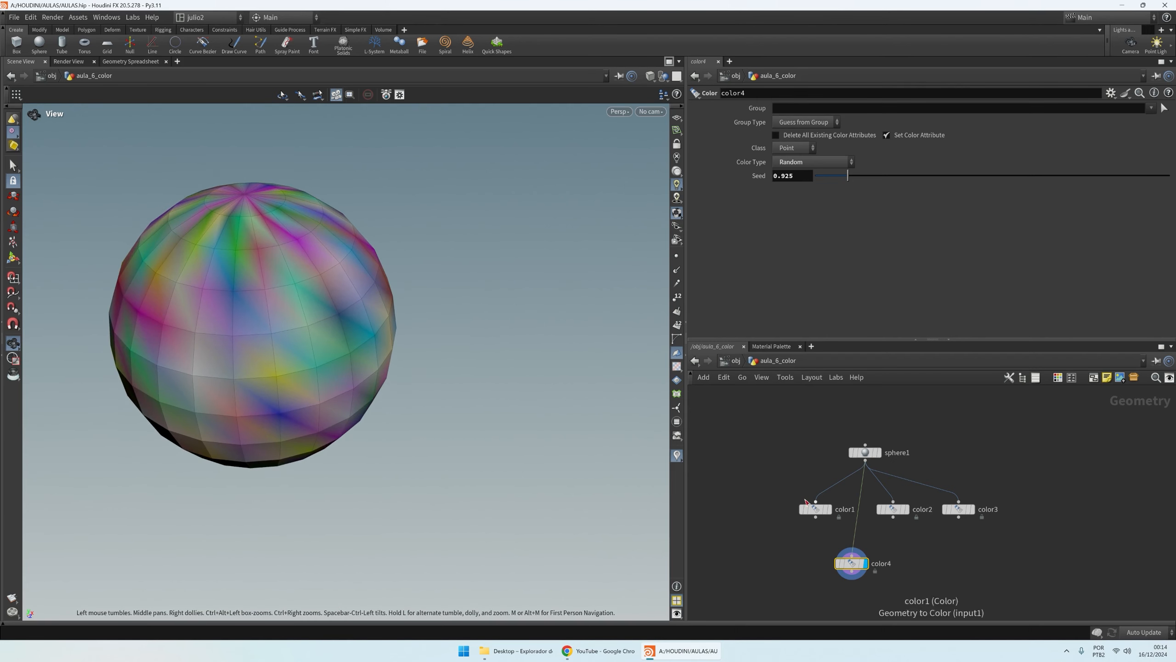
Step: Set color4's Class to Vertex and its random Seed to 0.38
mouse_move(814, 508)
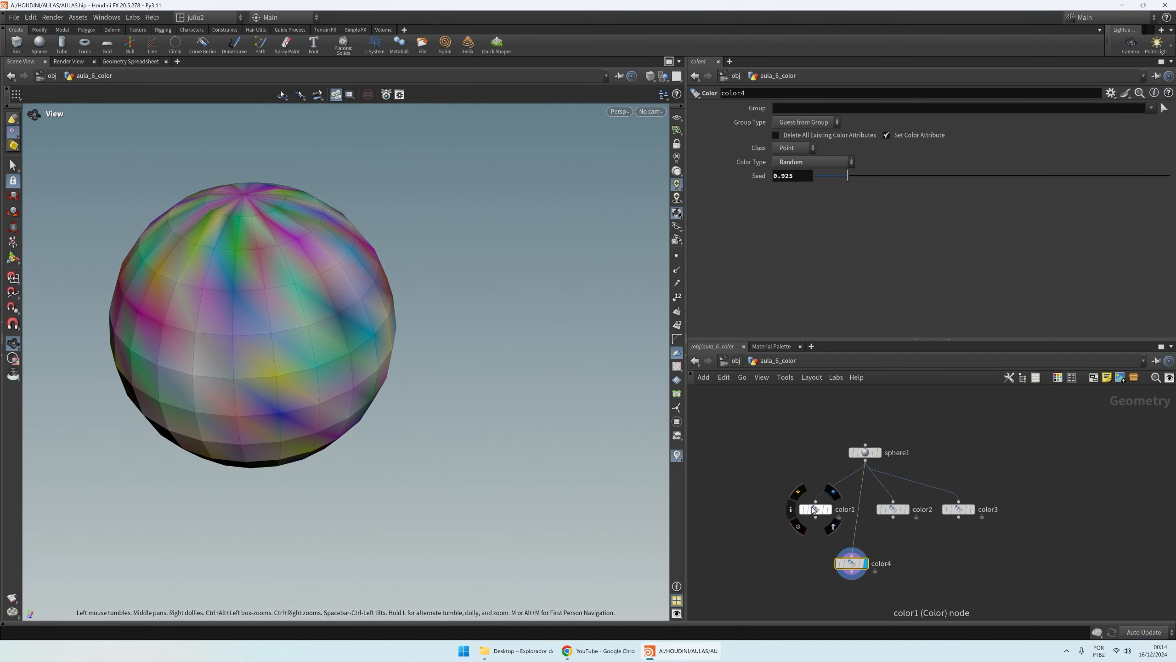
left_click(804, 162)
left_click(801, 161)
left_click(798, 148)
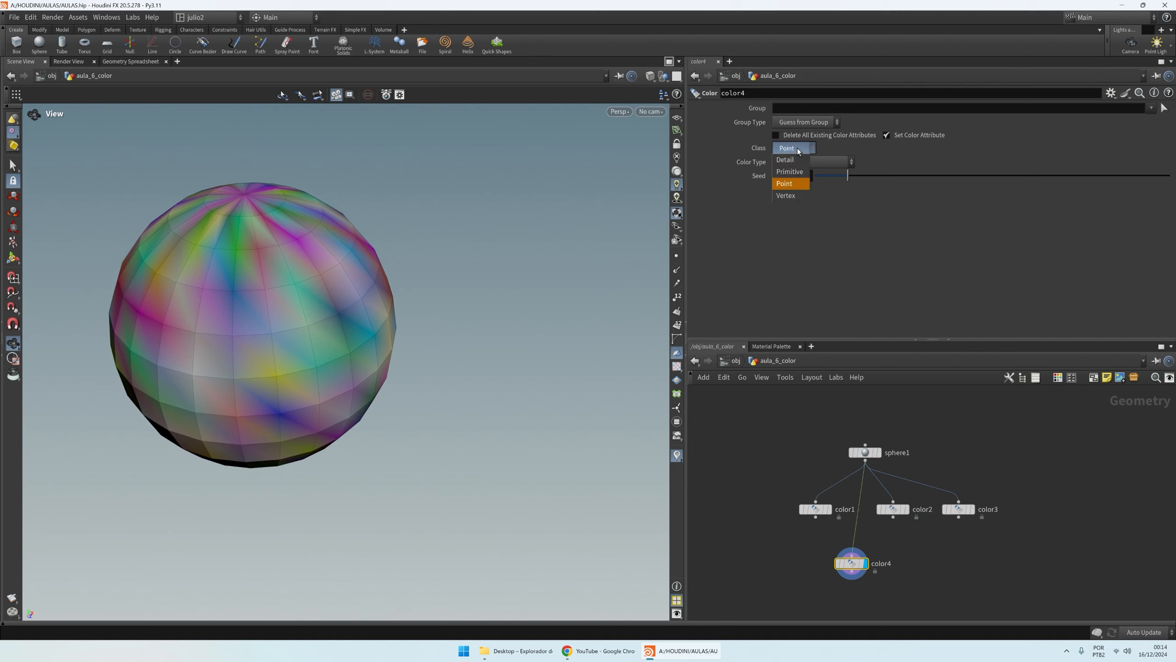
left_click(786, 195)
scroll(273, 301, "up", 5)
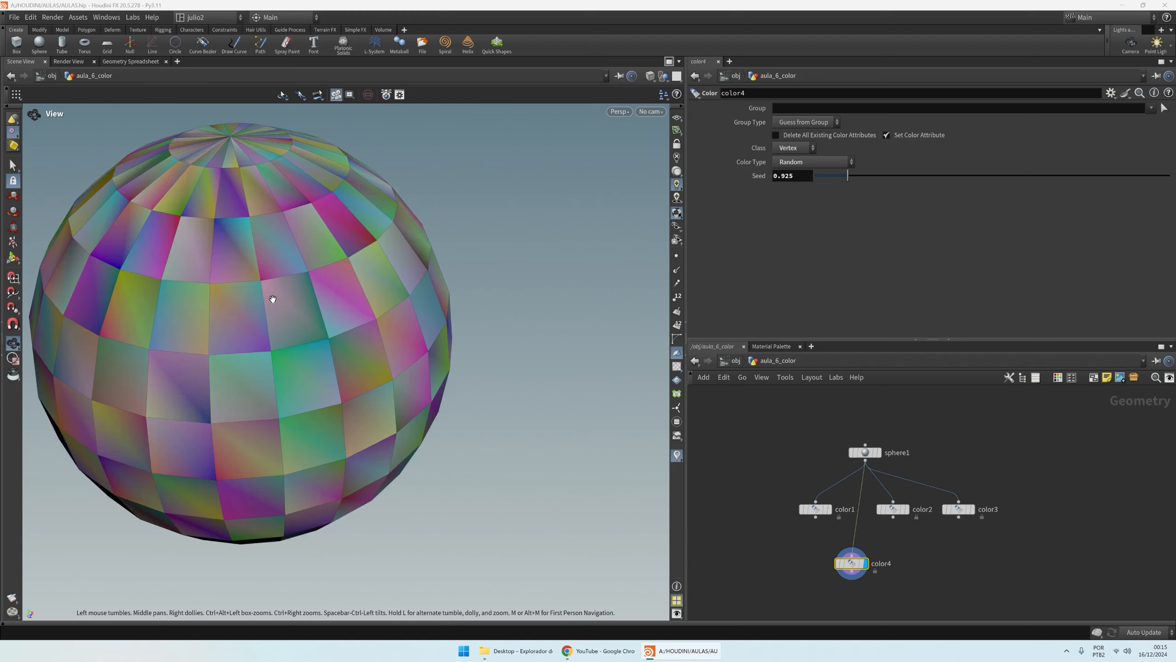
scroll(273, 299, "down", 3)
left_click_drag(848, 176, 830, 180)
Step: Examine the random vertex colors on the sphere's faces from several angles and review color4's available Color Type options
scroll(306, 262, "up", 10)
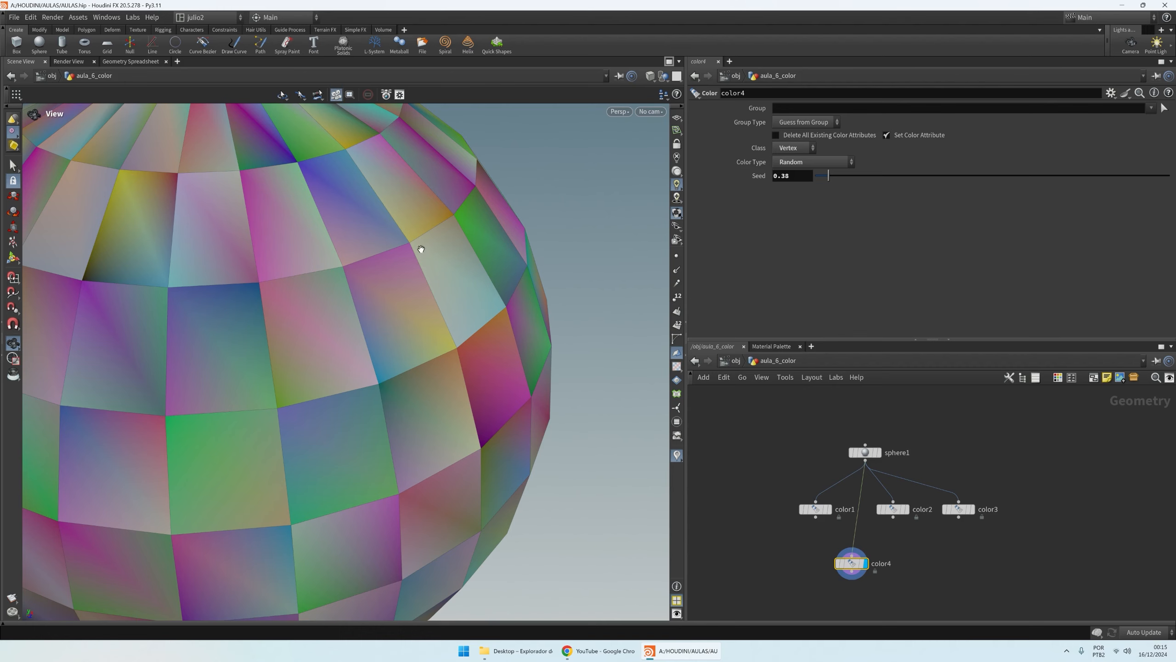
left_click_drag(420, 237, 271, 220)
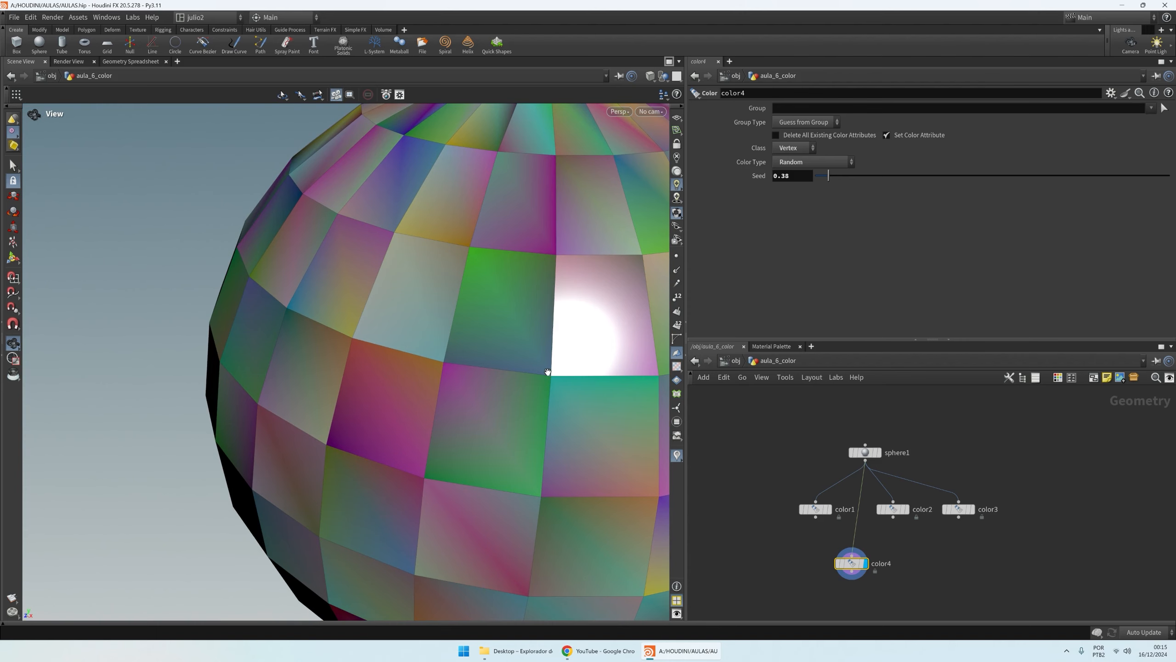
scroll(360, 311, "down", 2)
left_click_drag(362, 313, 445, 301)
scroll(446, 307, "down", 6)
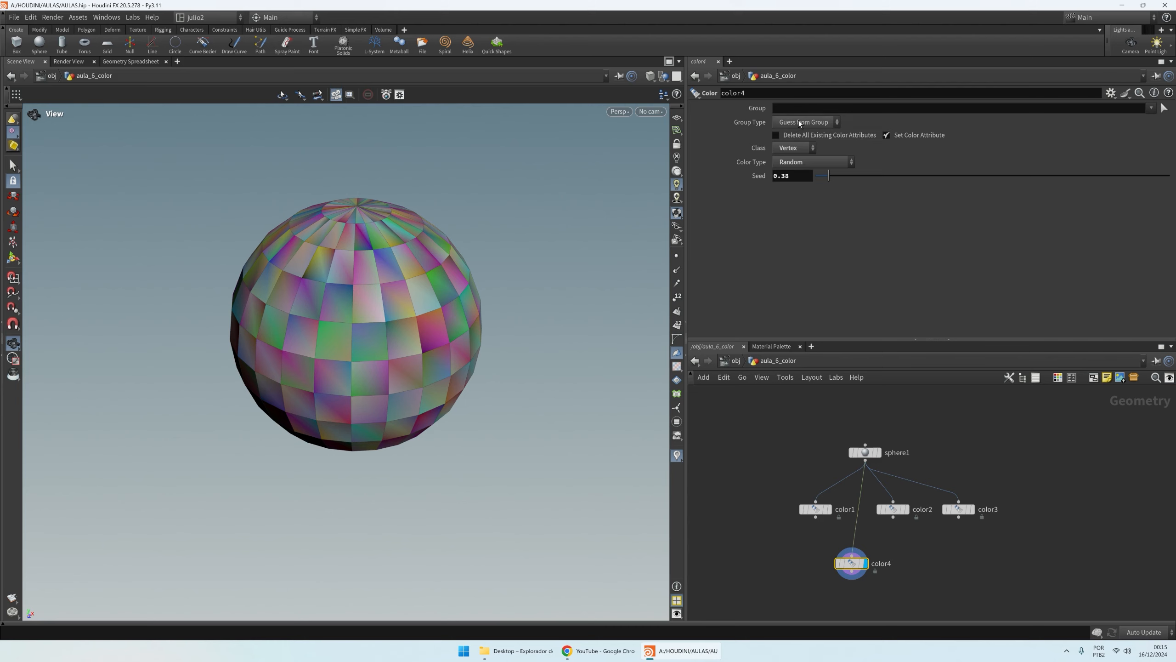
left_click(802, 162)
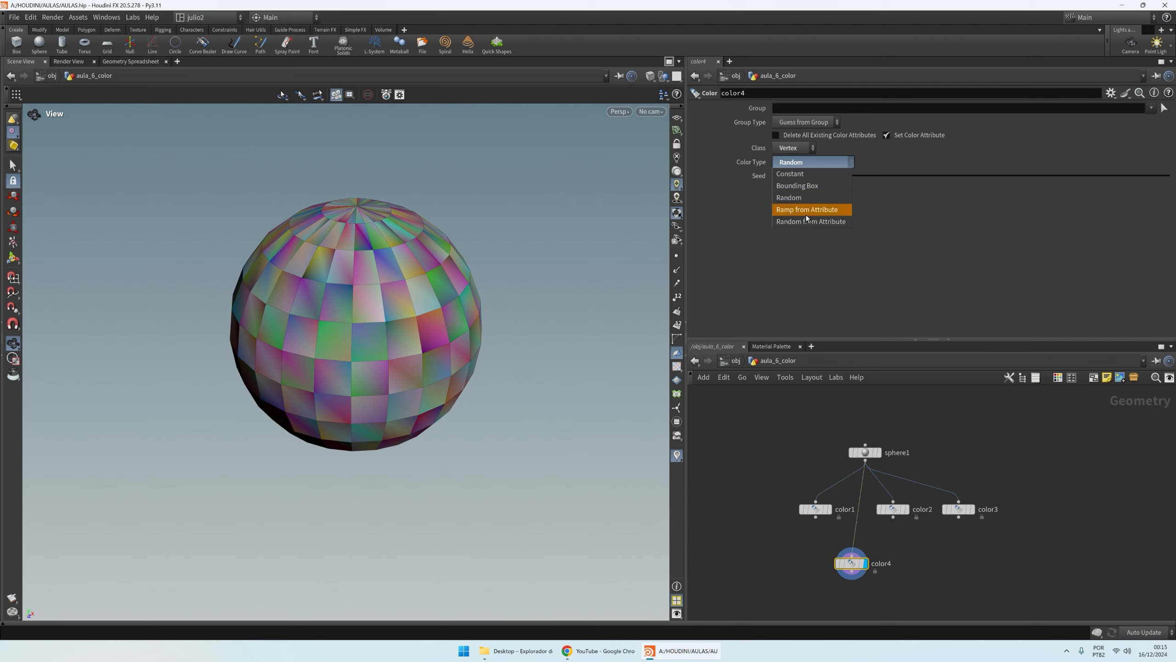
left_click(805, 162)
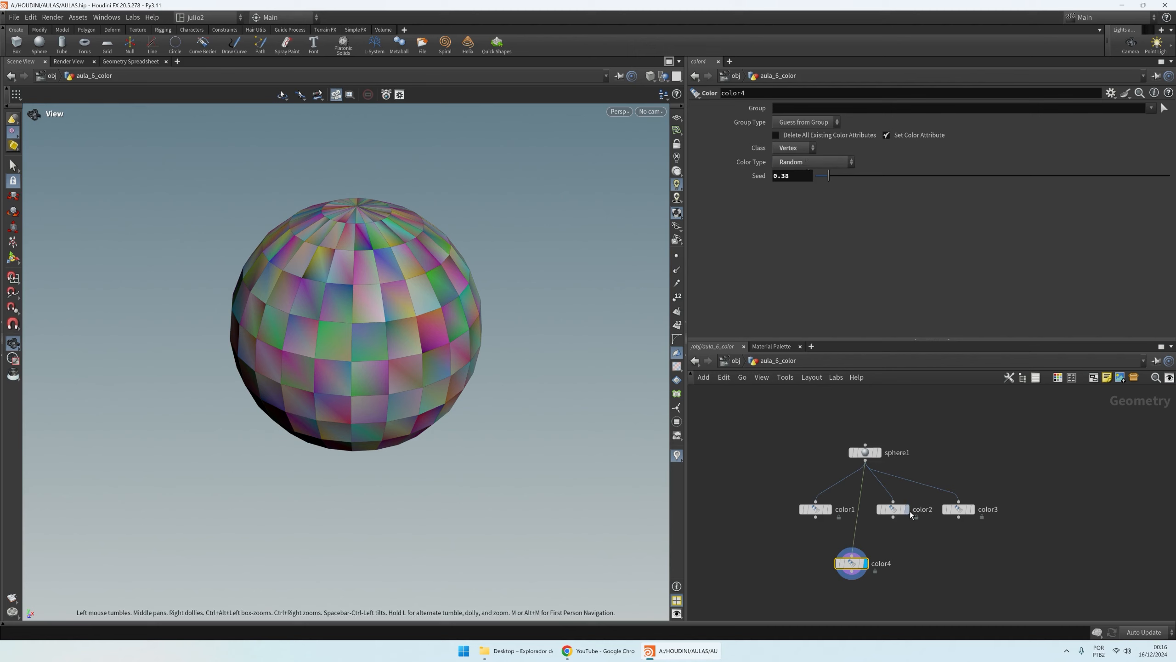
Step: Leave the aula_6_color geometry network and return to the obj level
left_click_drag(526, 375, 430, 343)
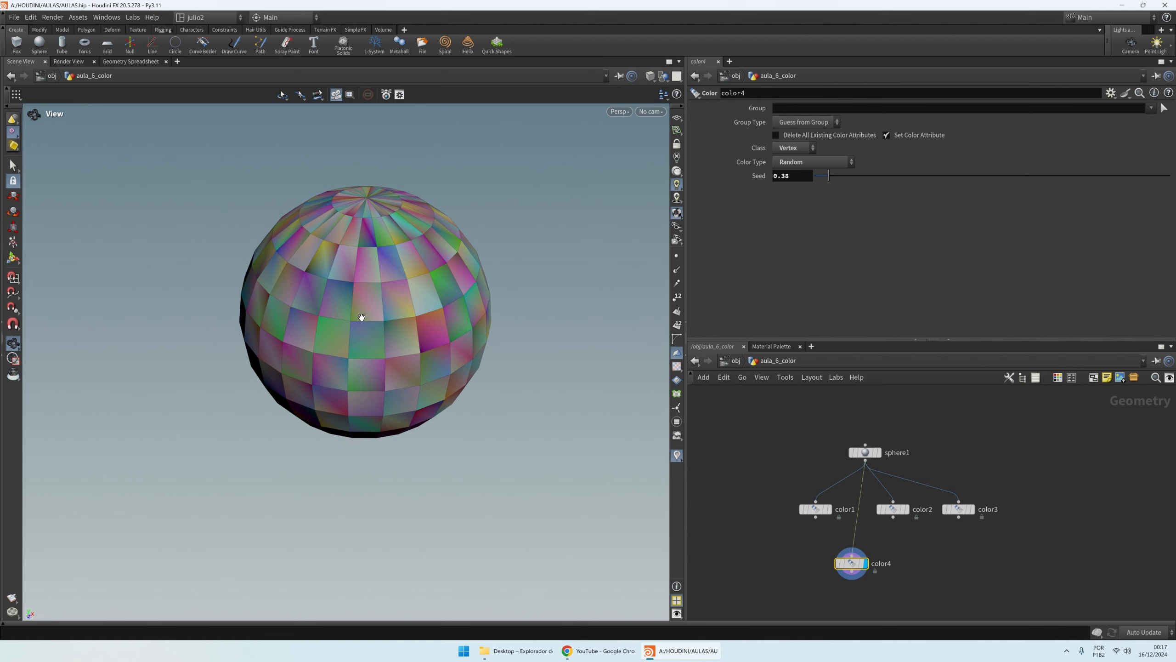
key("u")
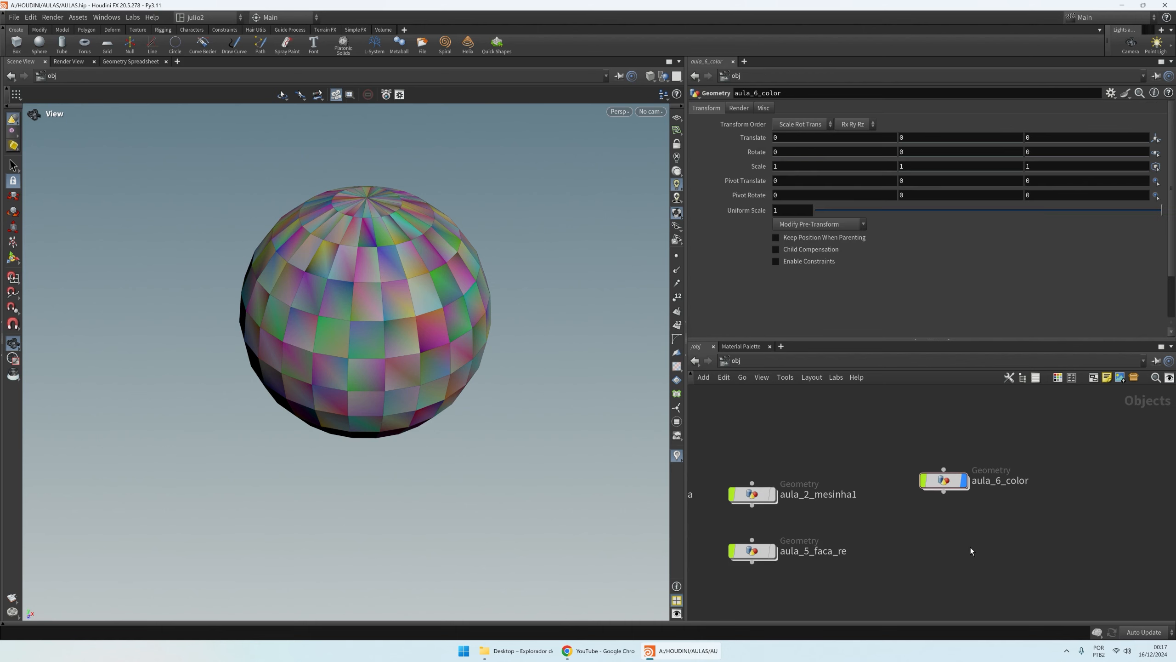